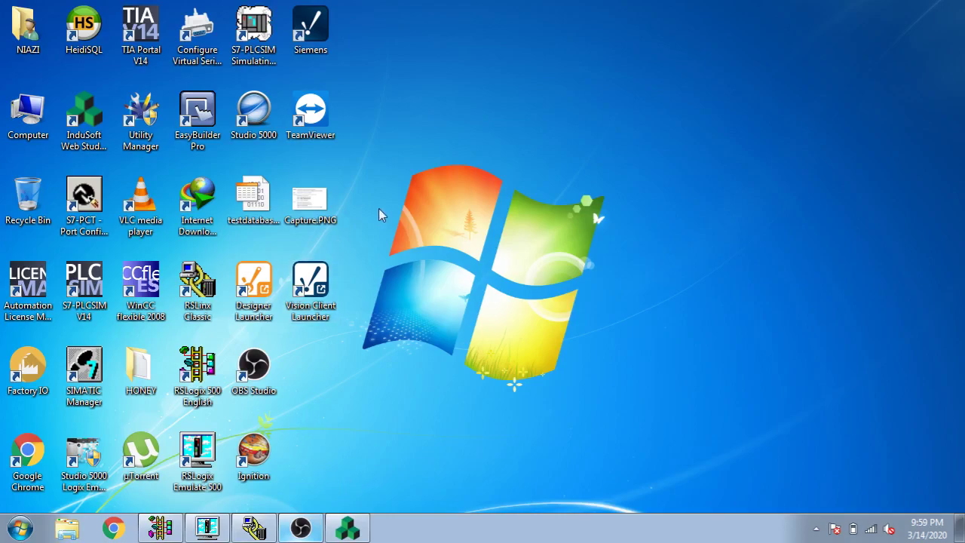
Launch Virtual Serial Port Driver, add the COM1–COM2 port pair, and minimize its window
left_click(212, 57)
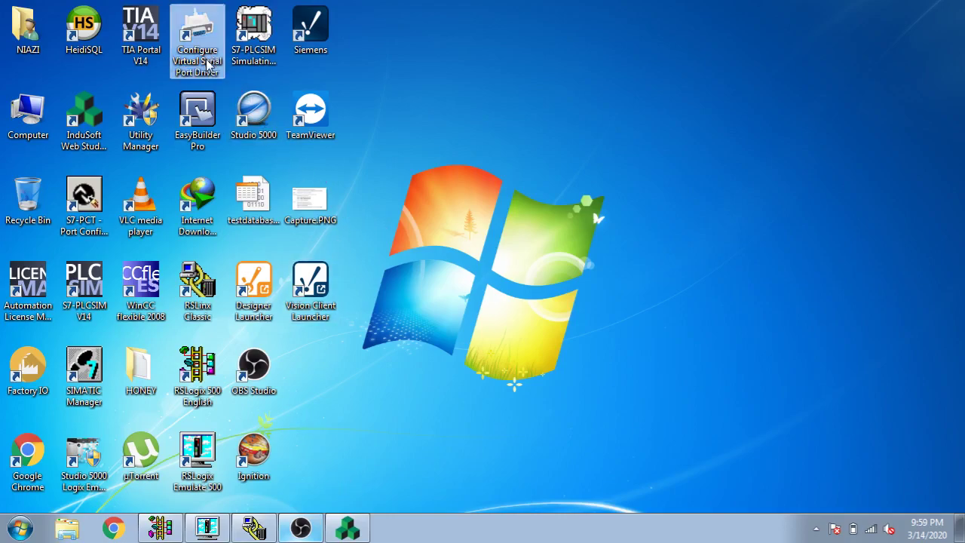
double_click(207, 71)
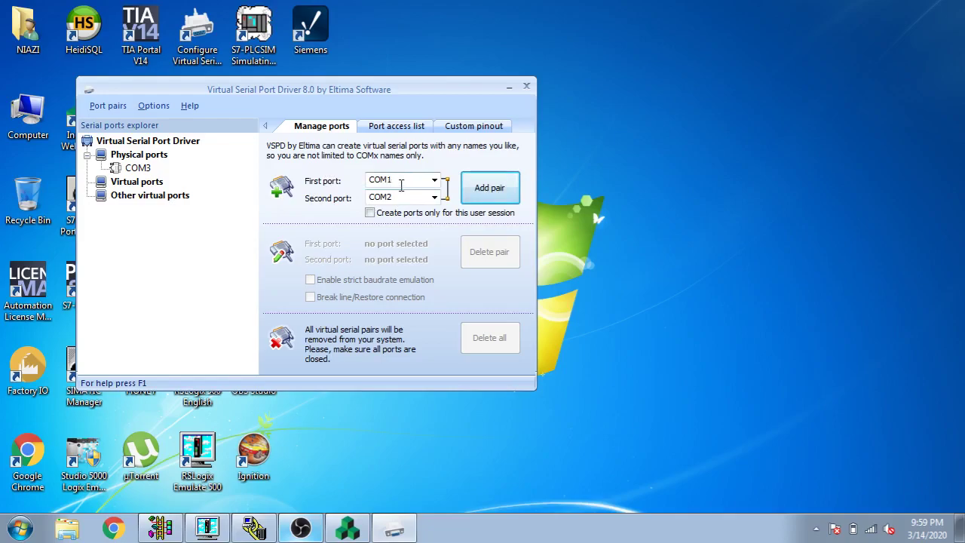
left_click(472, 192)
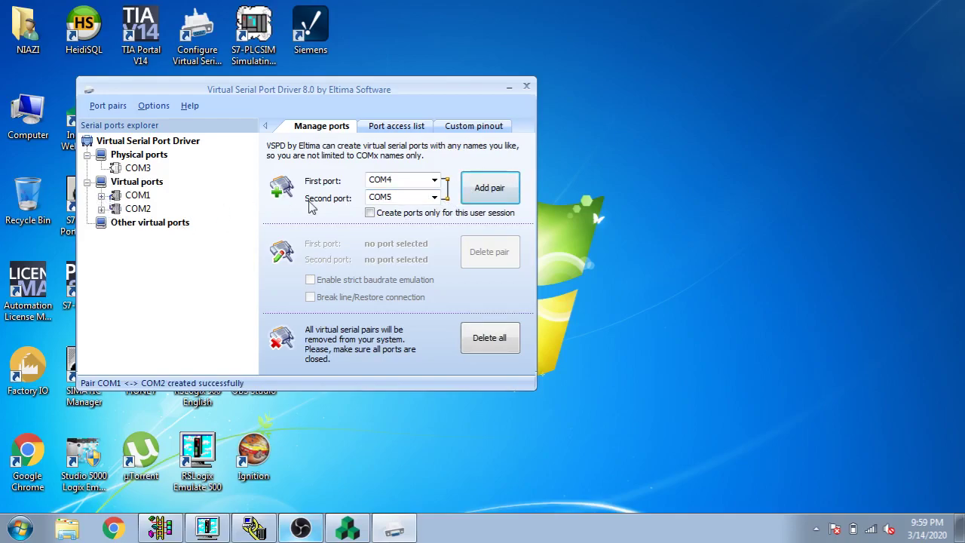
left_click(510, 92)
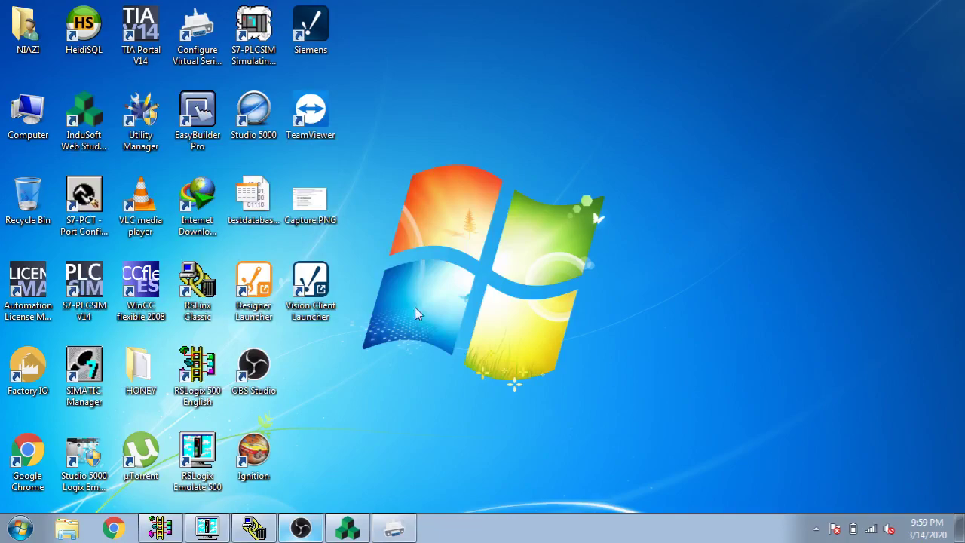
Bring RSLogix Emulate 500 forward and open its Channel 0 Data Highway settings
left_click(160, 527)
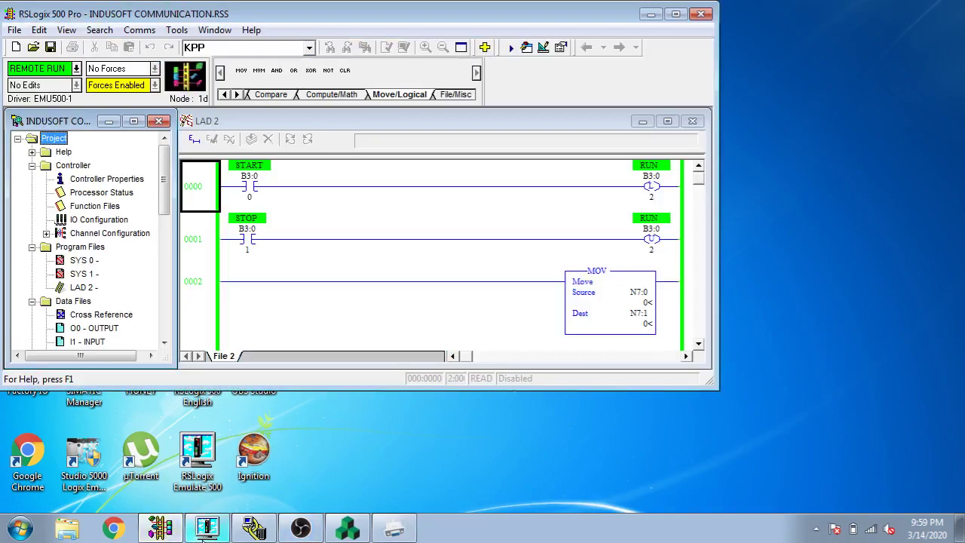
left_click(204, 531)
left_click(203, 531)
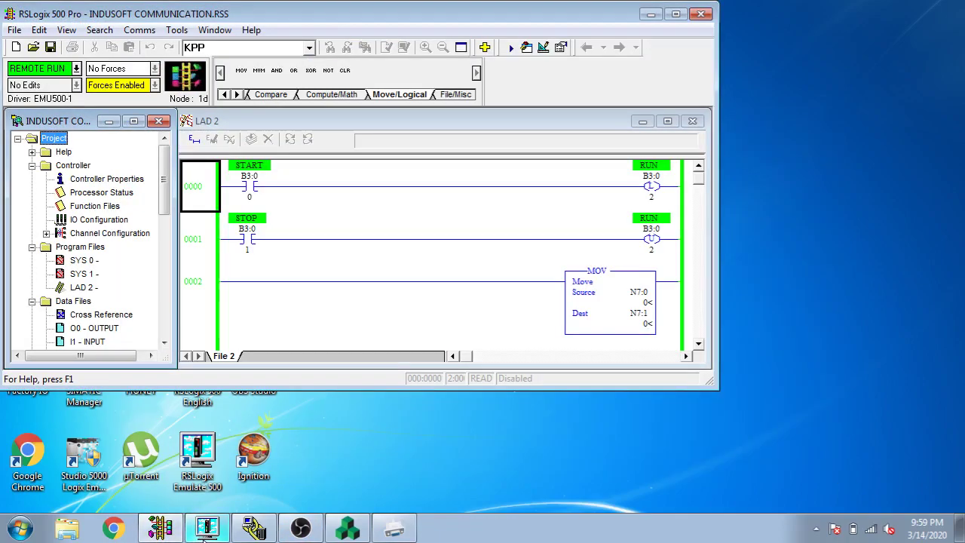
left_click(254, 528)
left_click(253, 528)
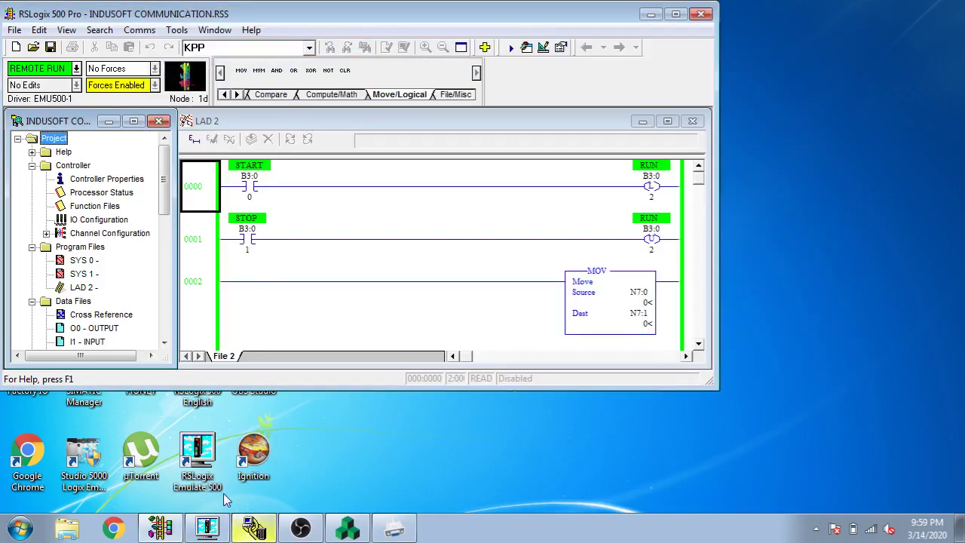
left_click(206, 527)
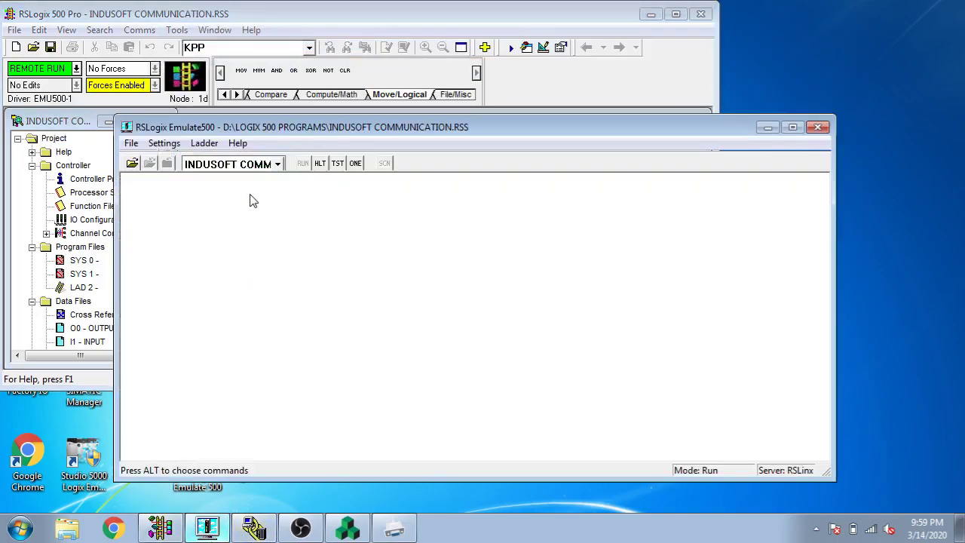
left_click(163, 143)
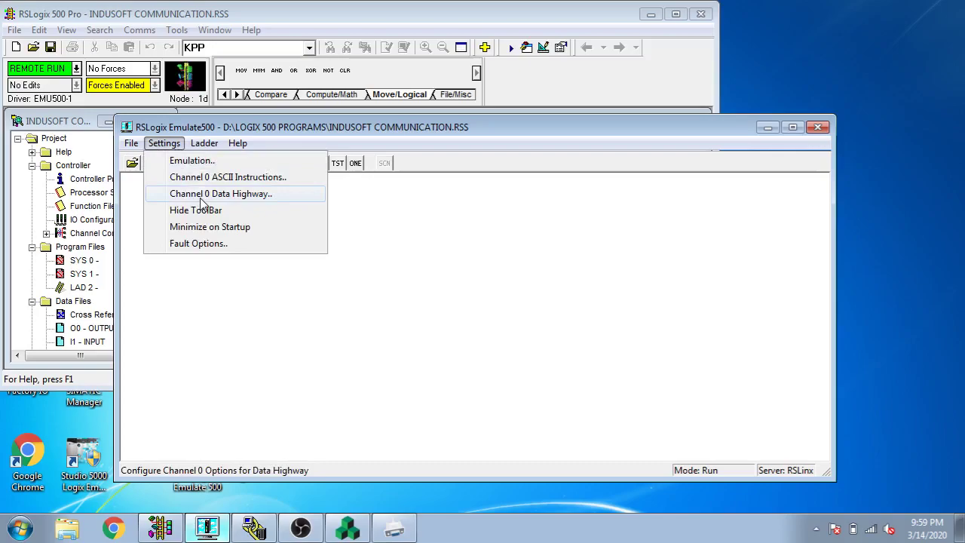
left_click(201, 199)
Set Channel 0 to port COM1, 9600 baud, parity None and CRC error detection
left_click(296, 259)
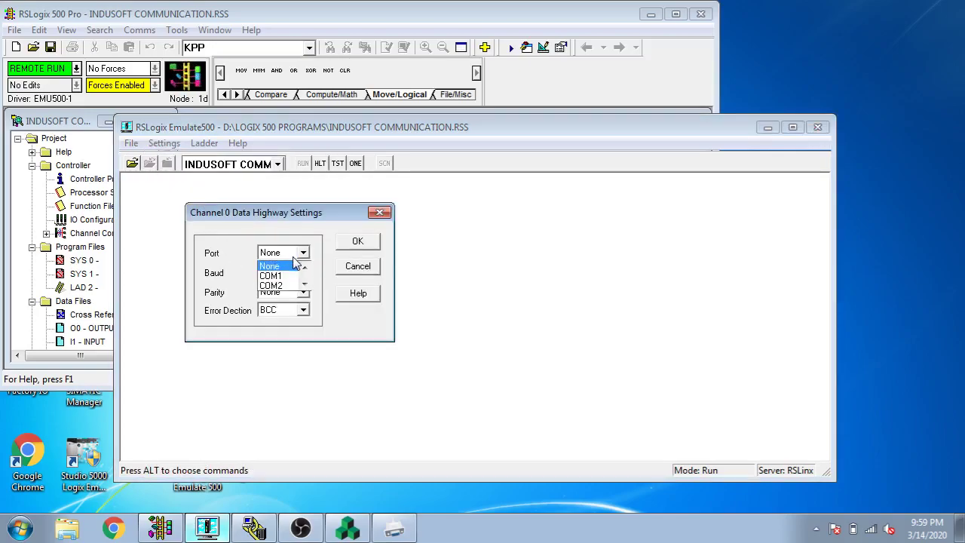
left_click(290, 275)
left_click(304, 273)
left_click(298, 283)
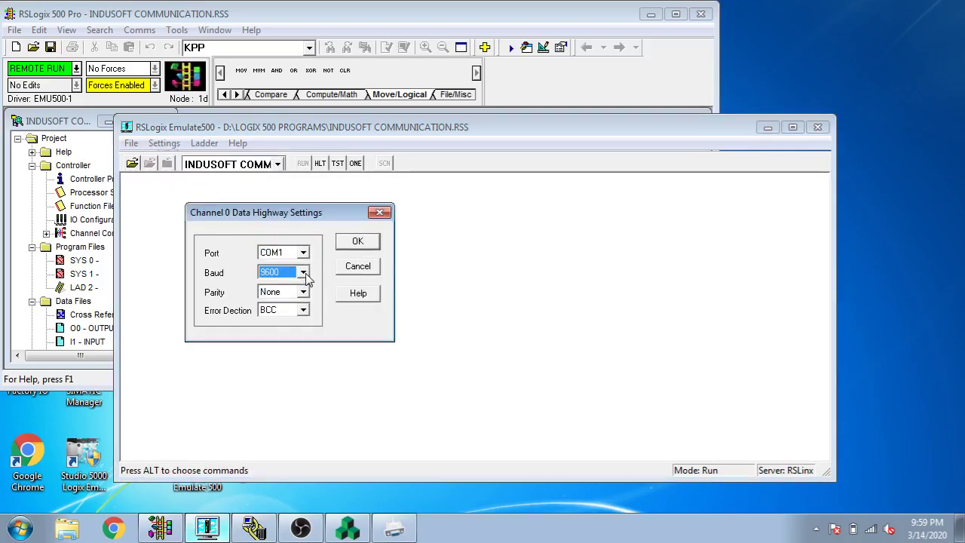
left_click(304, 293)
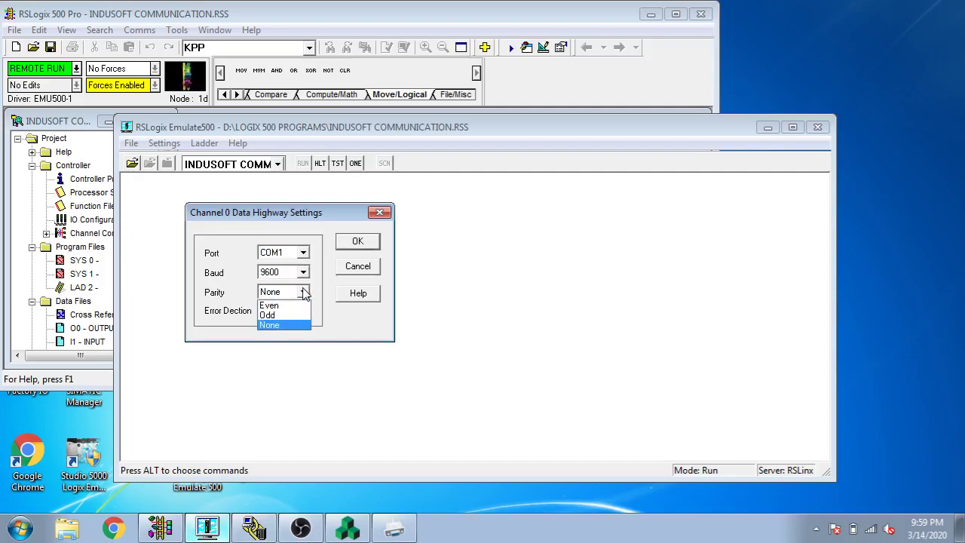
left_click(305, 294)
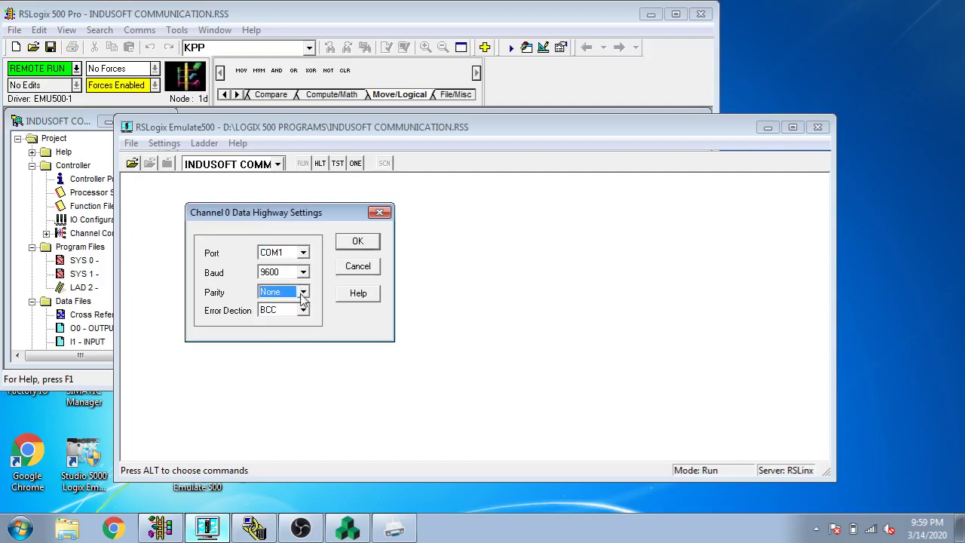
left_click(303, 310)
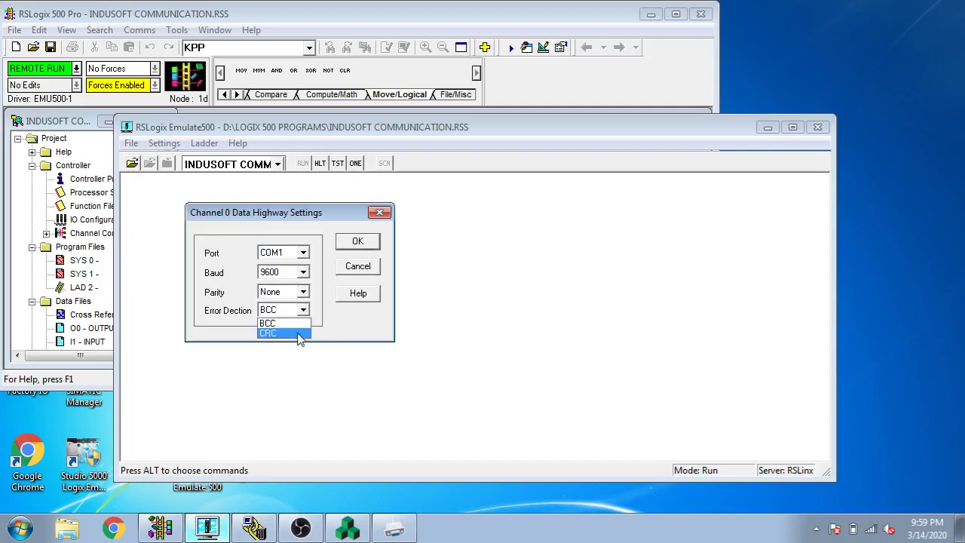
left_click(299, 333)
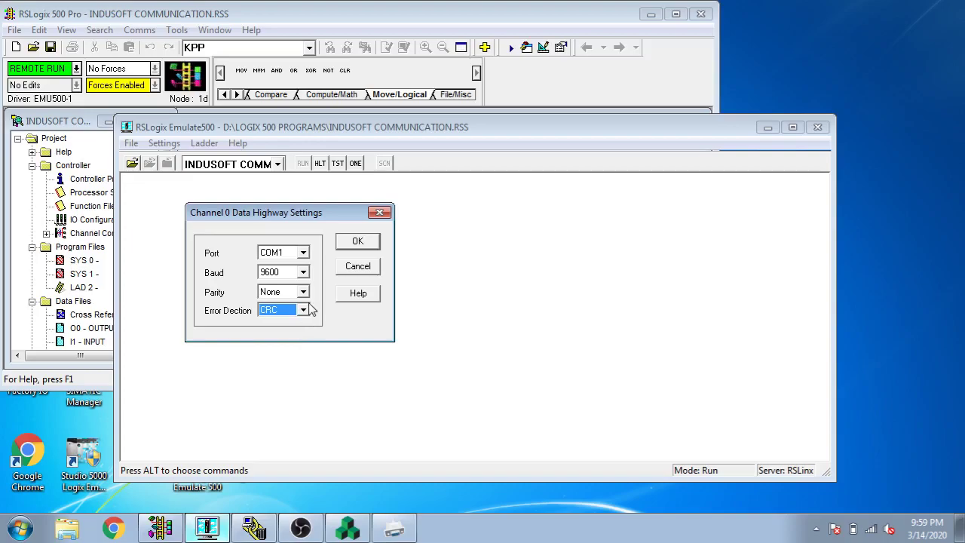
left_click(357, 242)
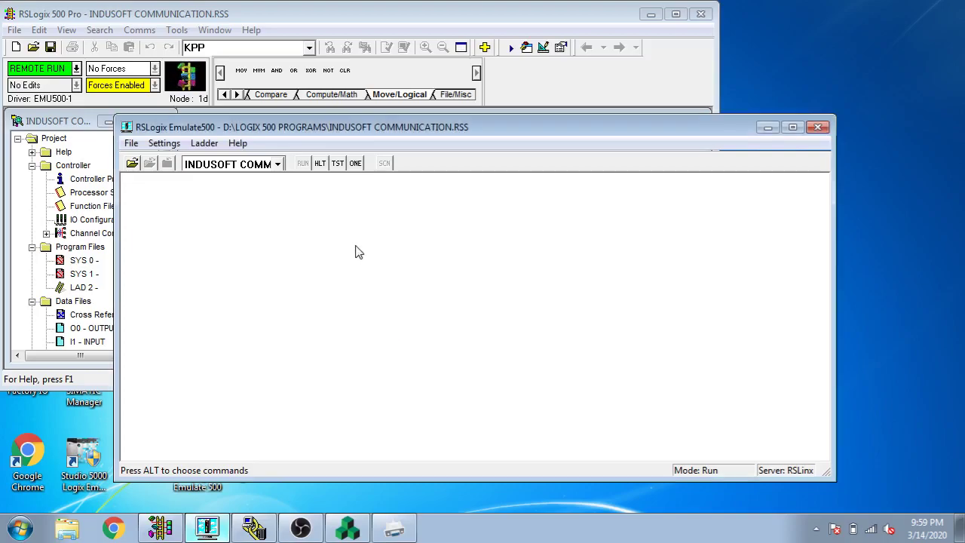
left_click(765, 128)
left_click(650, 13)
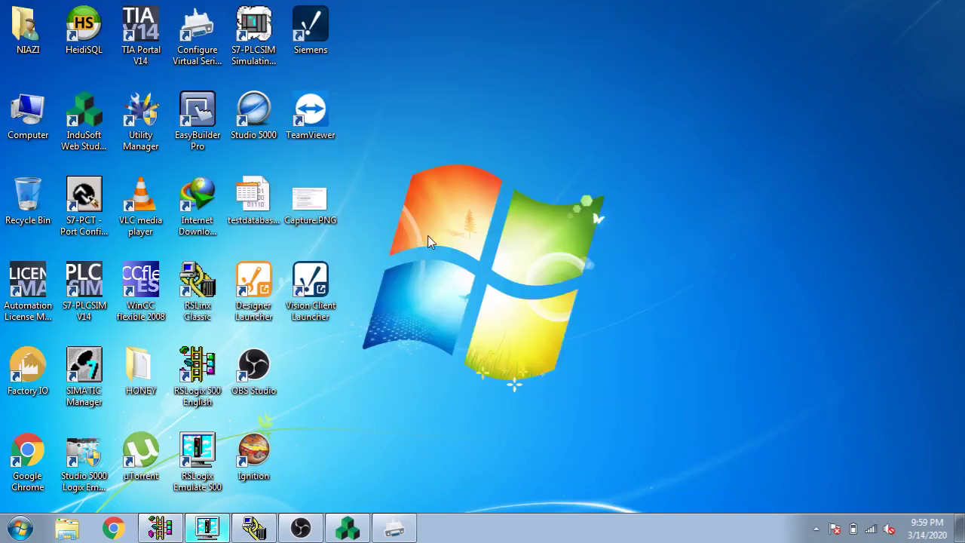
Check COM1's 9600-N-8-1 settings in Virtual Serial Port Driver, then bring InduSoft Web Studio forward
left_click(394, 529)
left_click(176, 197)
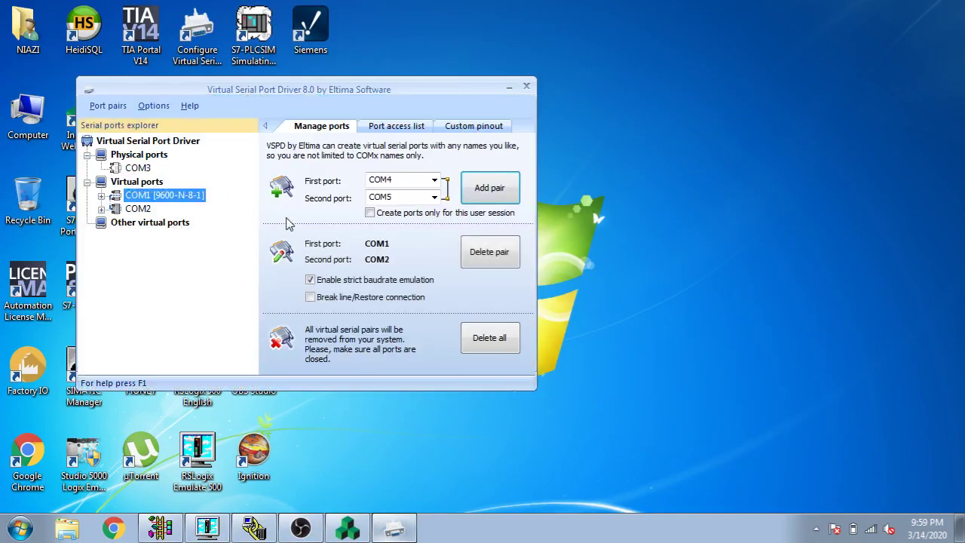
left_click(508, 88)
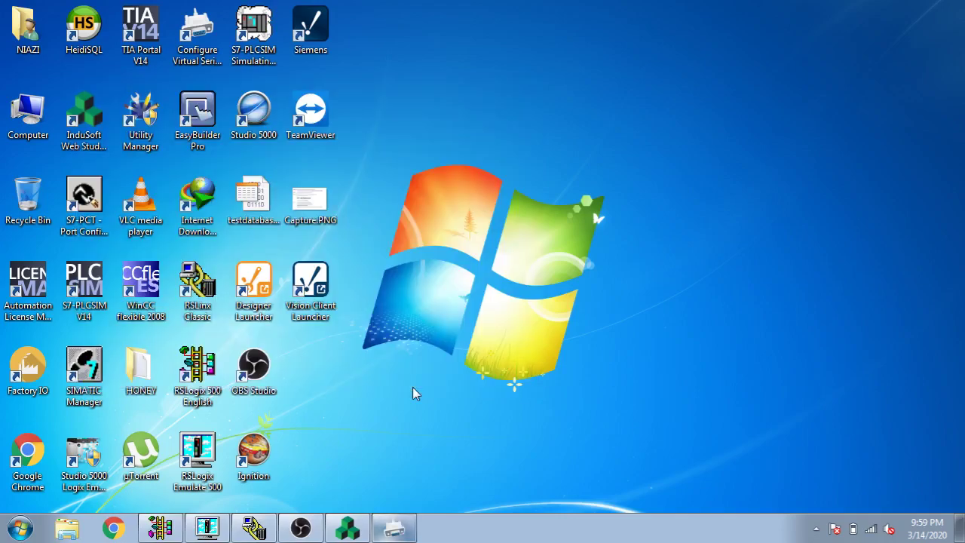
left_click(346, 528)
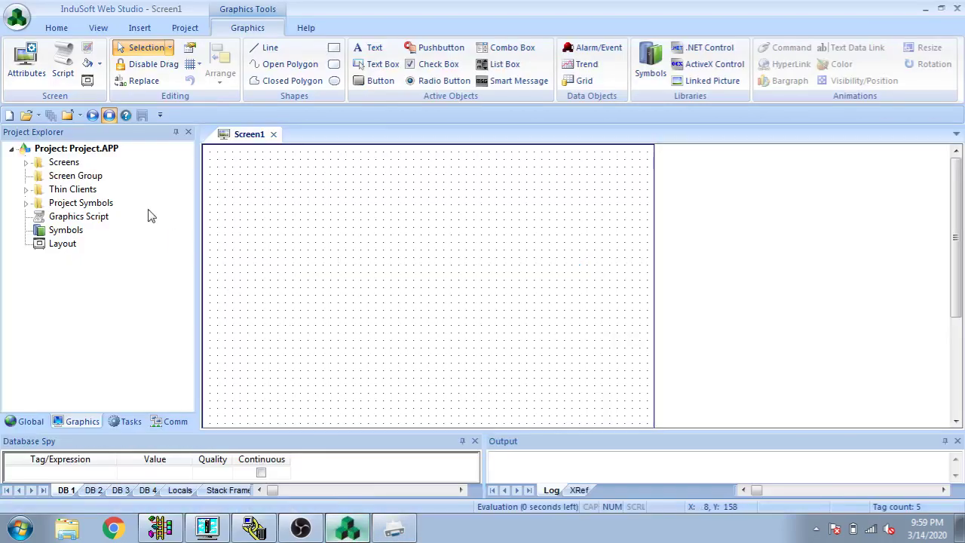
Start a new project named 'RSlogix Project'
left_click(17, 16)
left_click(38, 50)
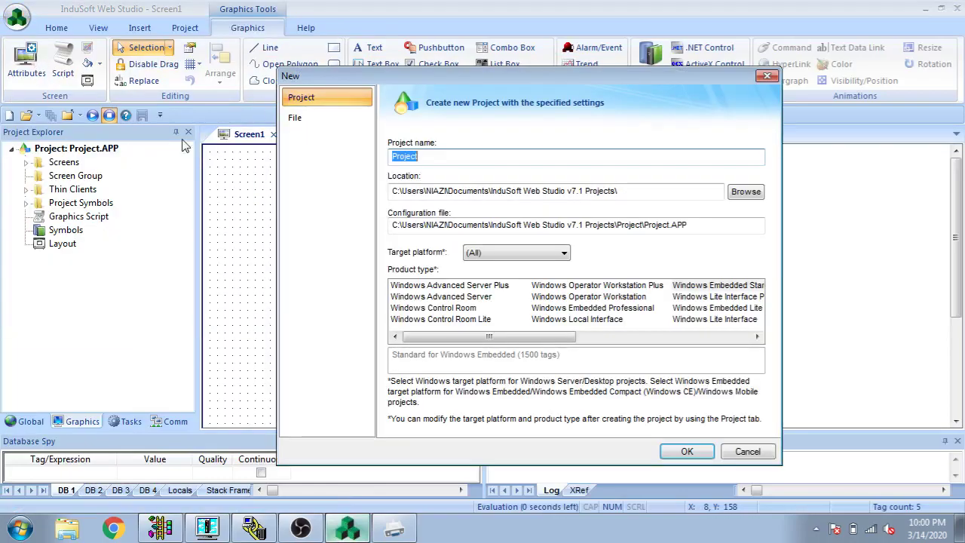
left_click(422, 155)
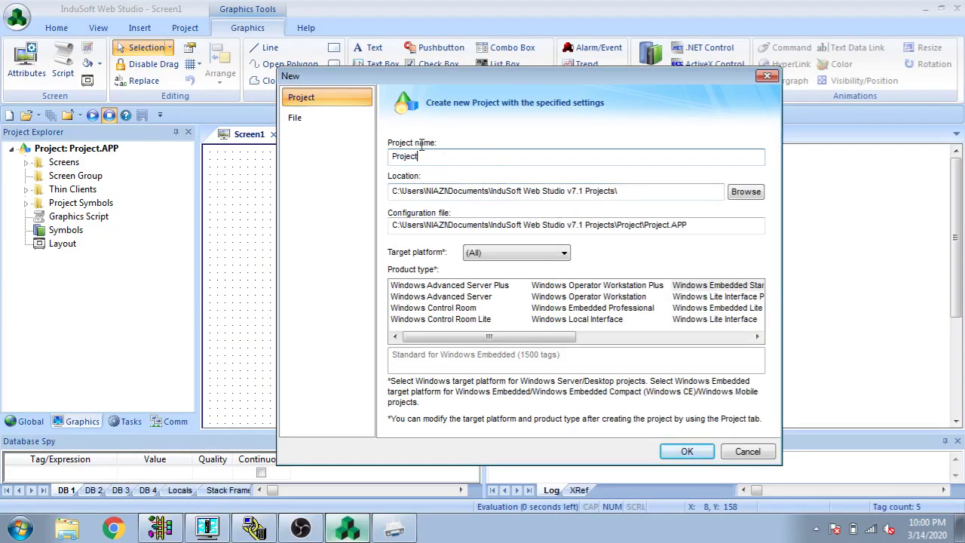
left_click_drag(422, 145, 371, 163)
type("RSl")
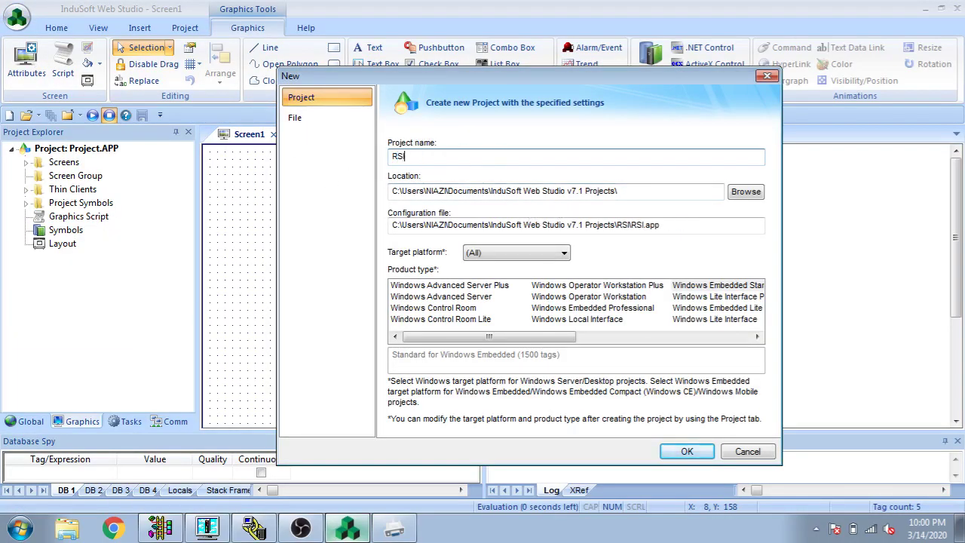
type("ogix ")
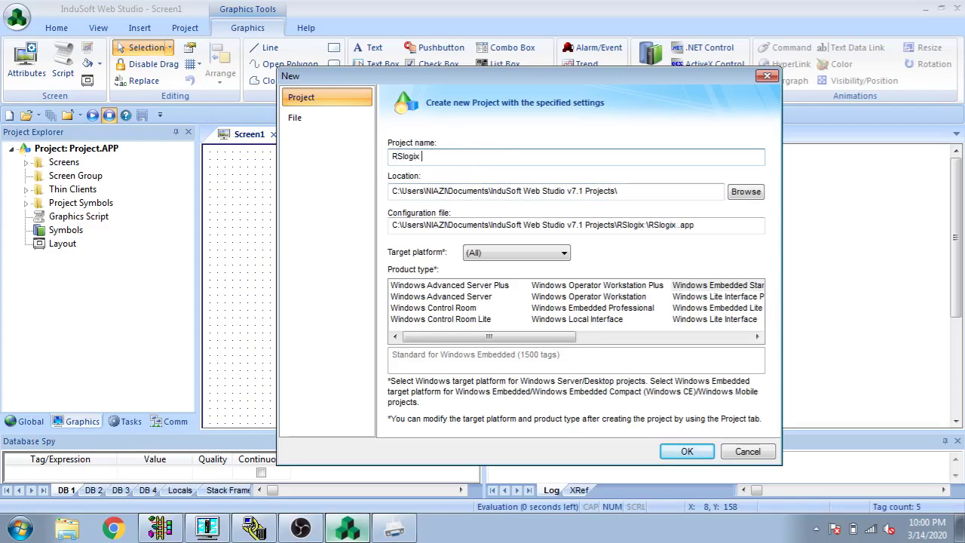
type("Project")
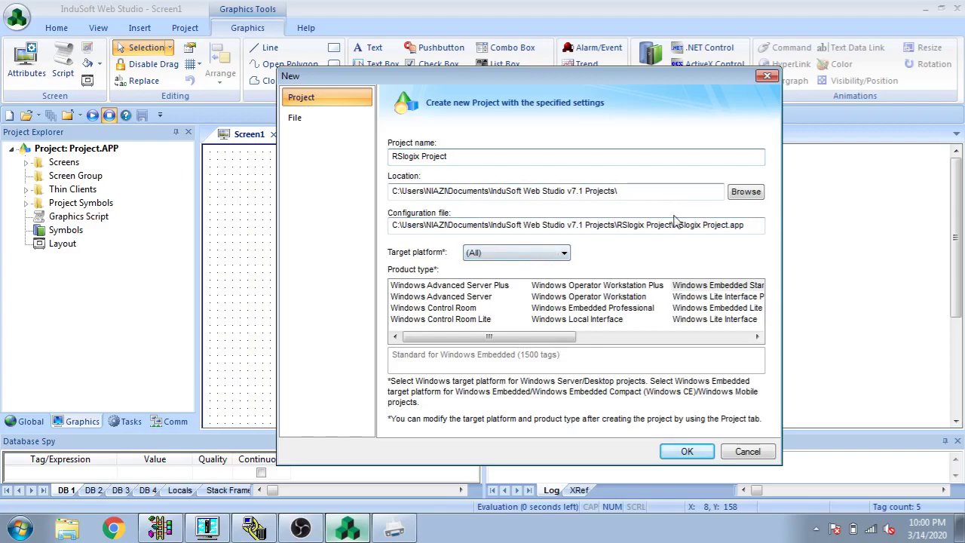
Set the project location to D:\indusoft projects
left_click(746, 191)
left_click(439, 209)
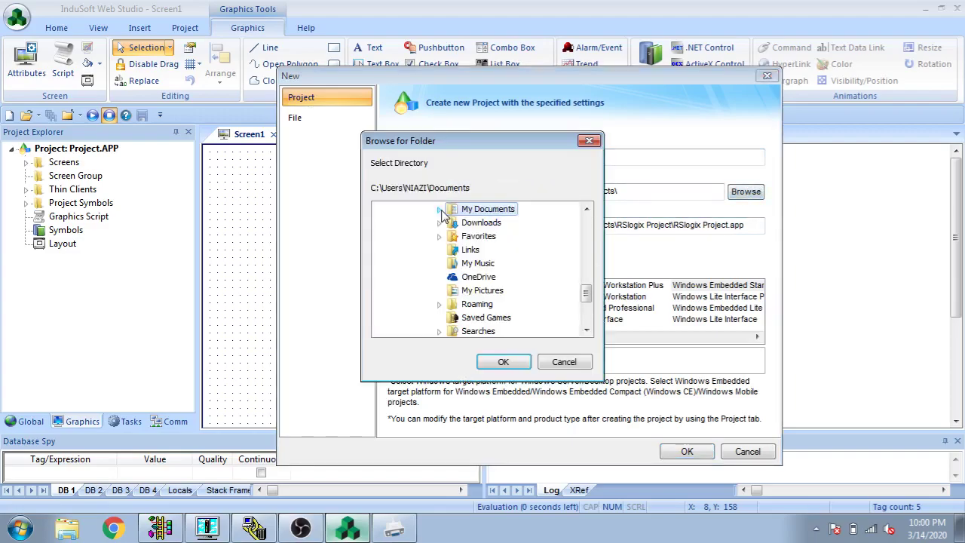
left_click(585, 230)
left_click(585, 230)
left_click(586, 226)
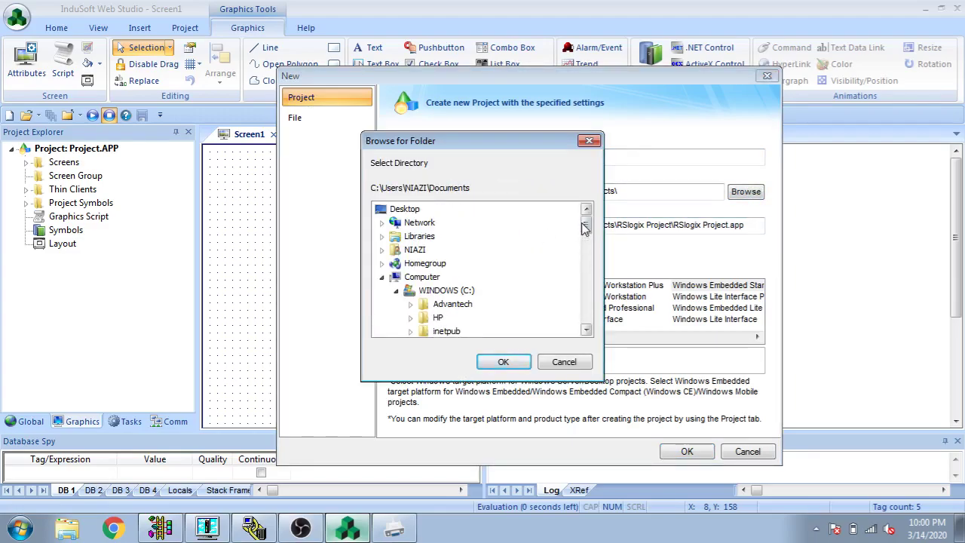
left_click(397, 291)
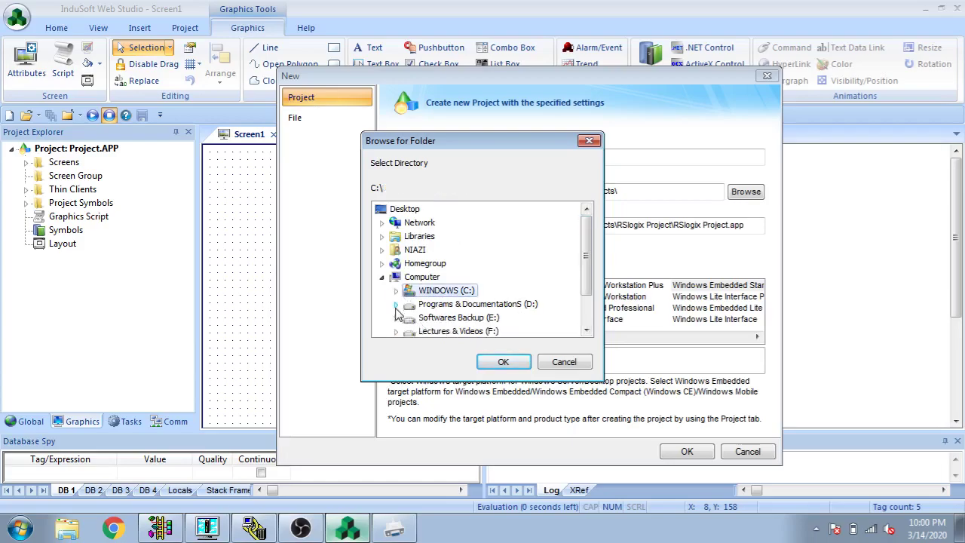
left_click(397, 305)
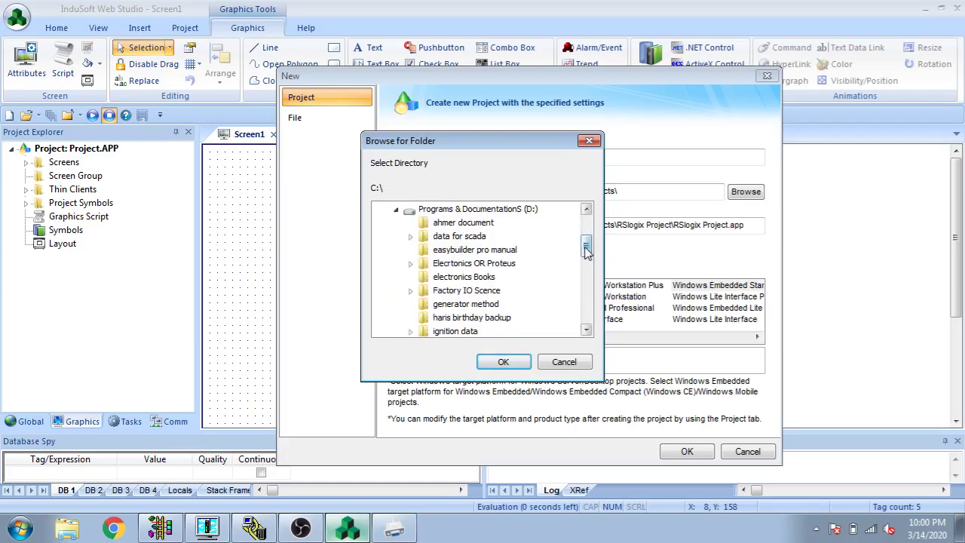
left_click_drag(586, 248, 587, 260)
left_click(490, 291)
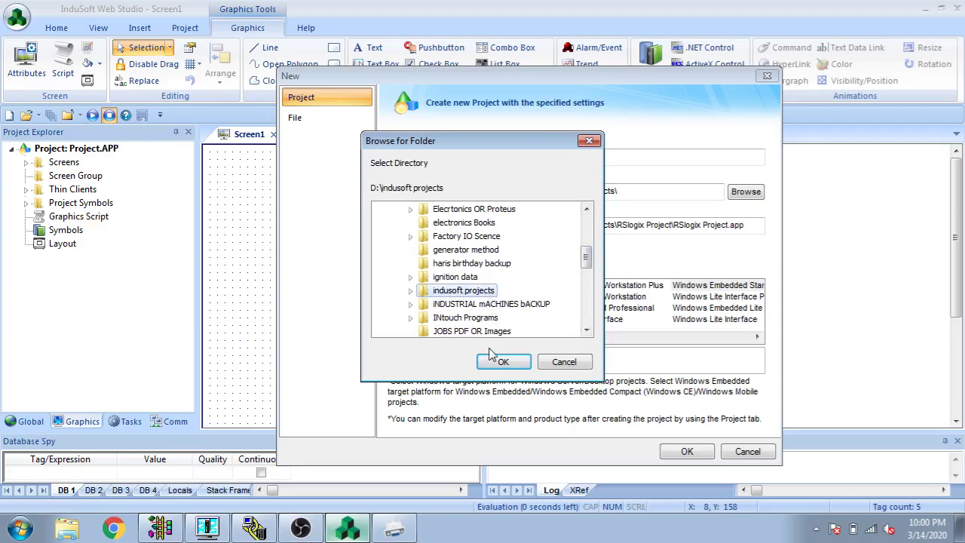
left_click(499, 361)
Set the target platform to Windows with product type Windows Lite Interface and create the project
left_click(555, 253)
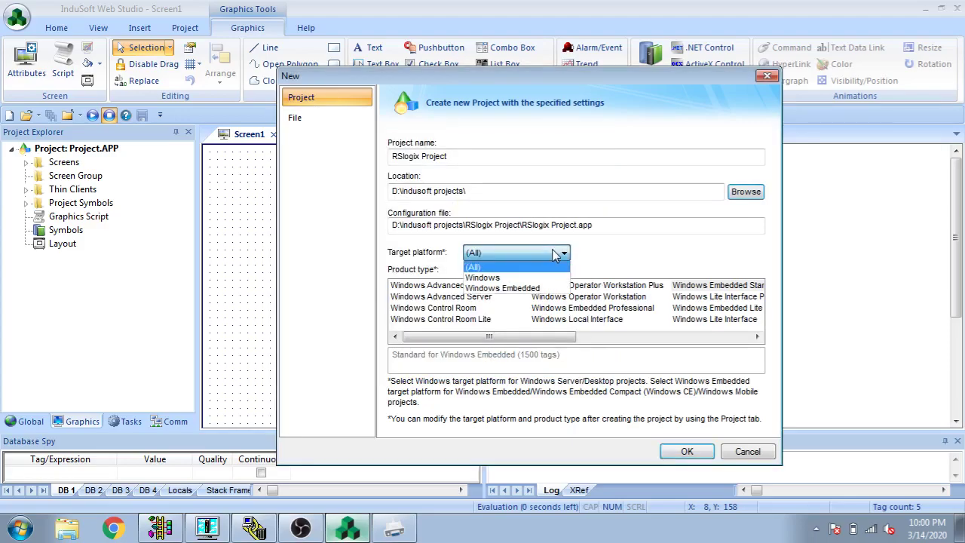
left_click(544, 285)
left_click(475, 319)
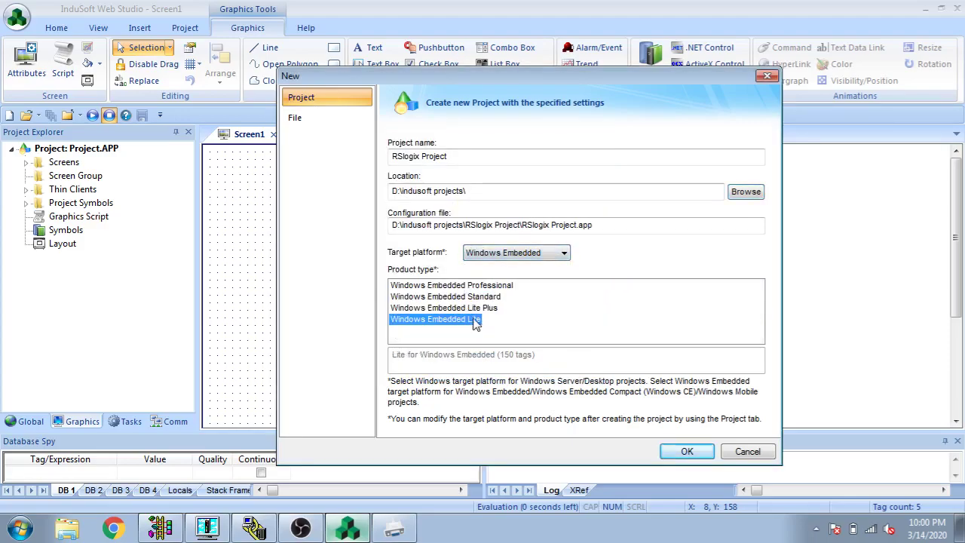
left_click(516, 256)
left_click(512, 278)
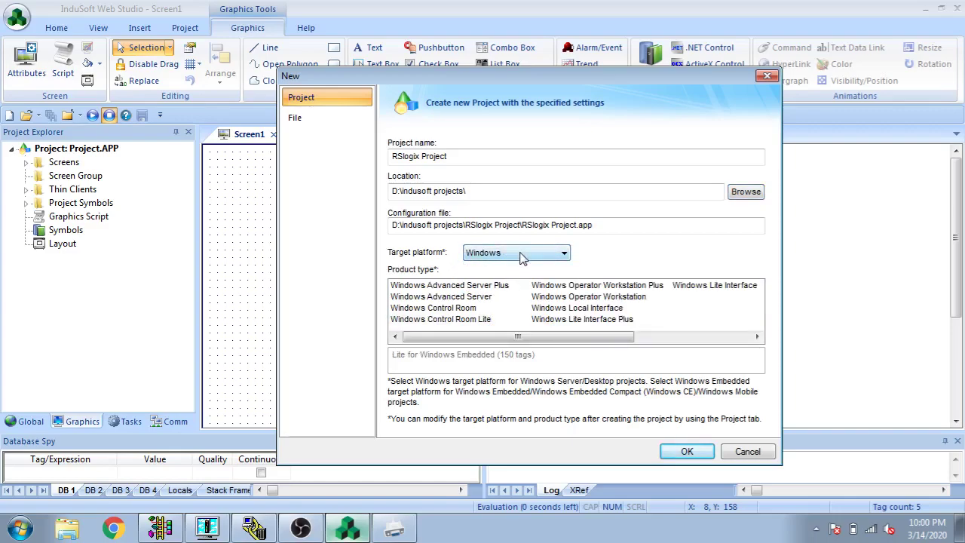
left_click(699, 291)
left_click(684, 451)
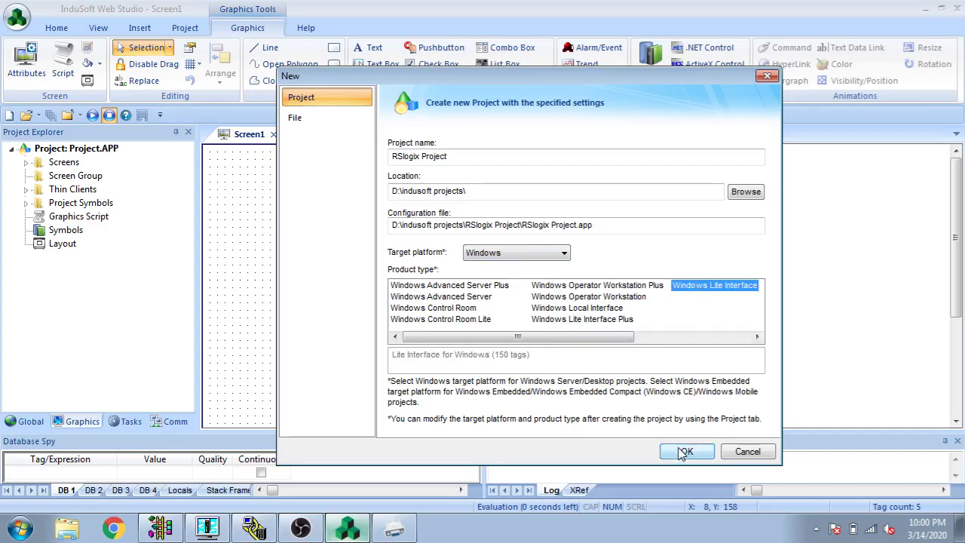
left_click_drag(545, 222, 528, 225)
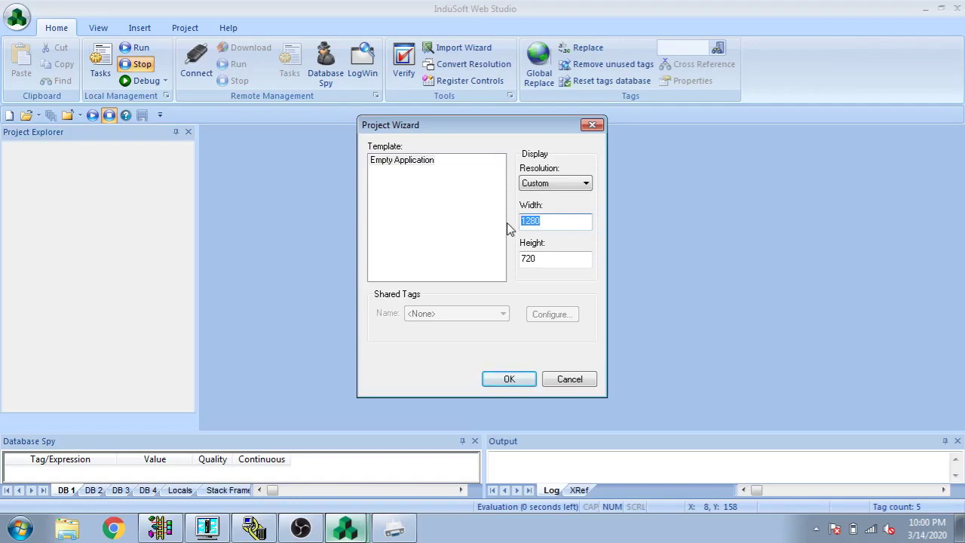
Set the Project Wizard display size to 700 × 700 and confirm
type("700")
key("Tab")
type("70")
left_click(508, 381)
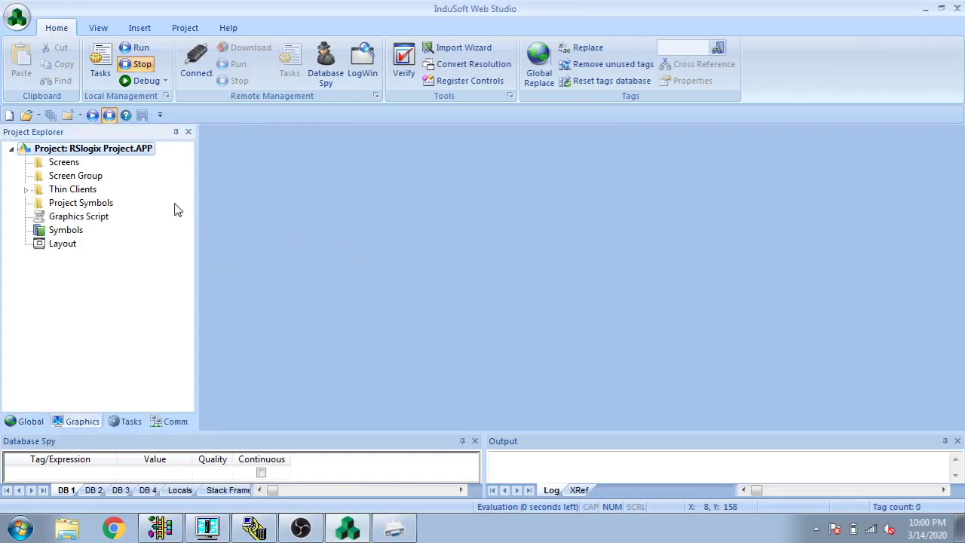
Select the Screens folder in the project tree, then show the communication items
left_click(12, 151)
left_click(12, 151)
left_click(50, 166)
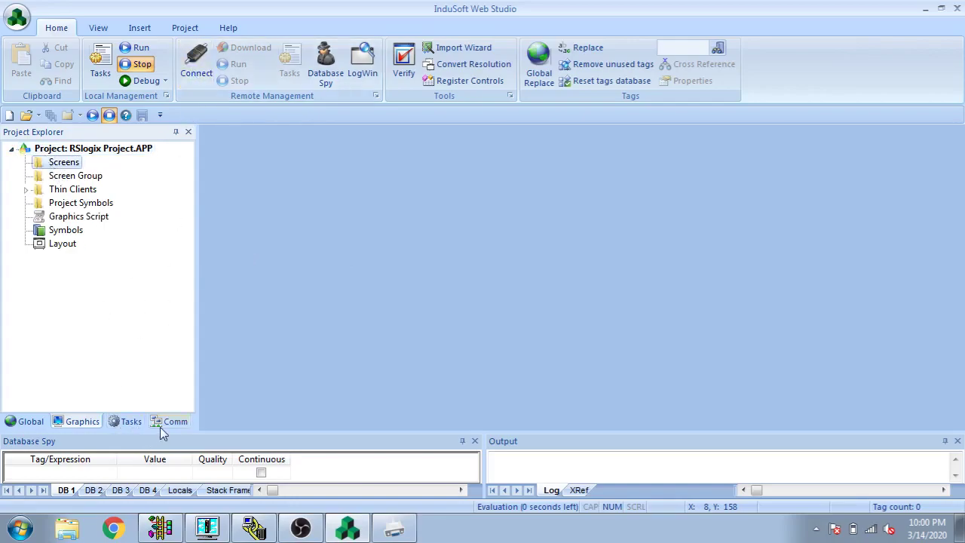
left_click(169, 421)
Add the ABKE Allen Bradley DF1 driver to the Drivers folder through Add/Remove drivers
left_click(67, 164)
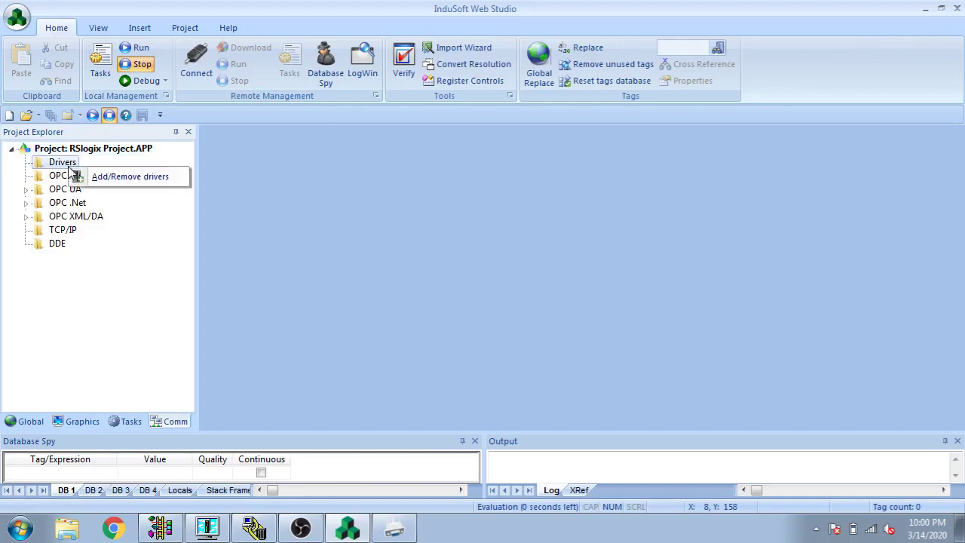
left_click(75, 174)
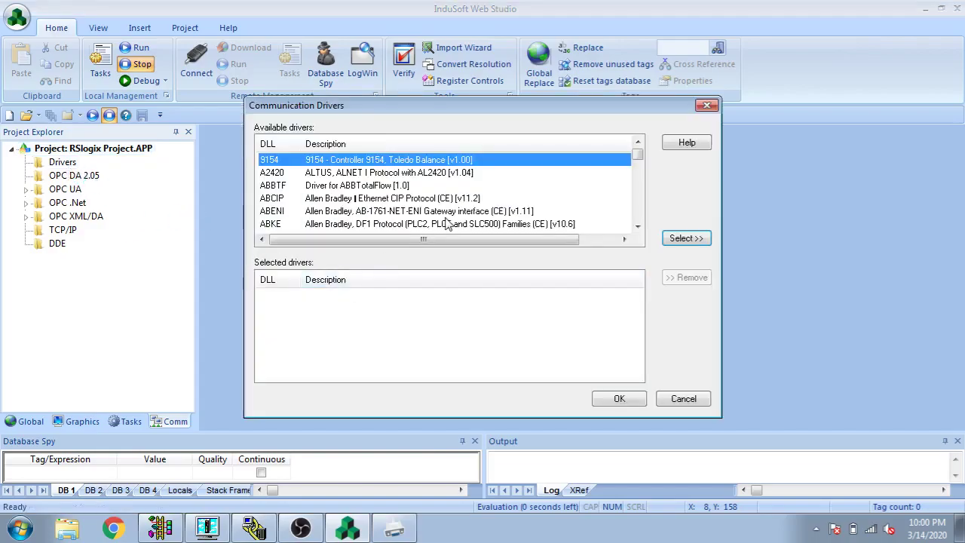
left_click(637, 226)
left_click(637, 227)
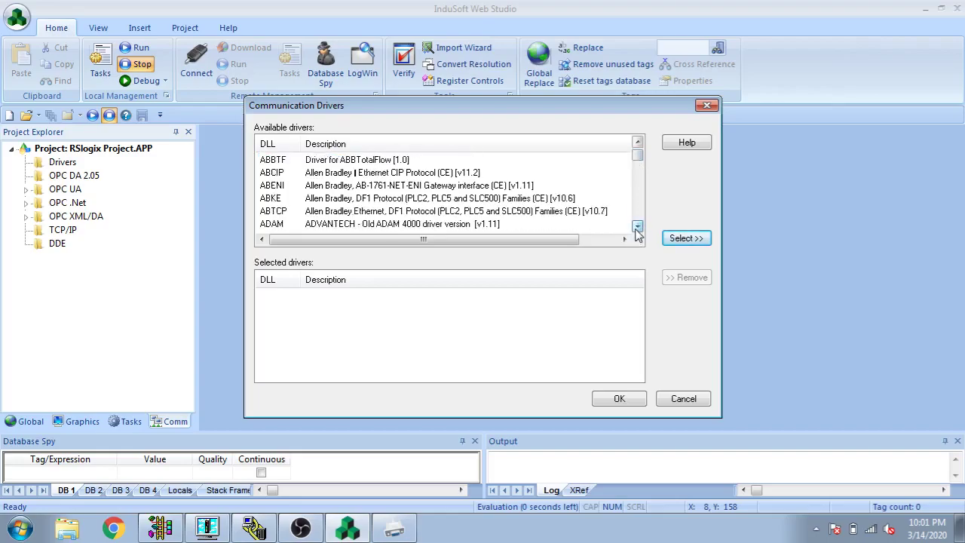
left_click(524, 217)
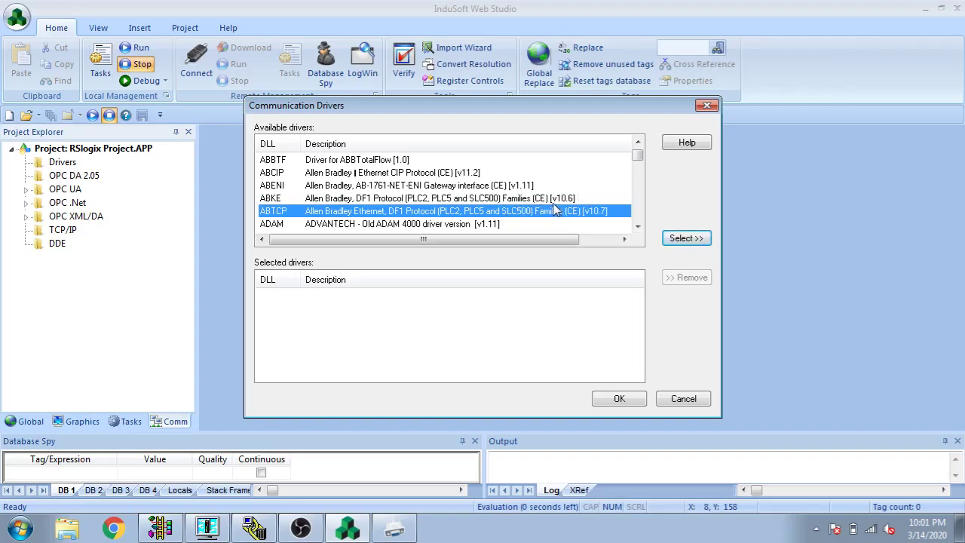
left_click(525, 199)
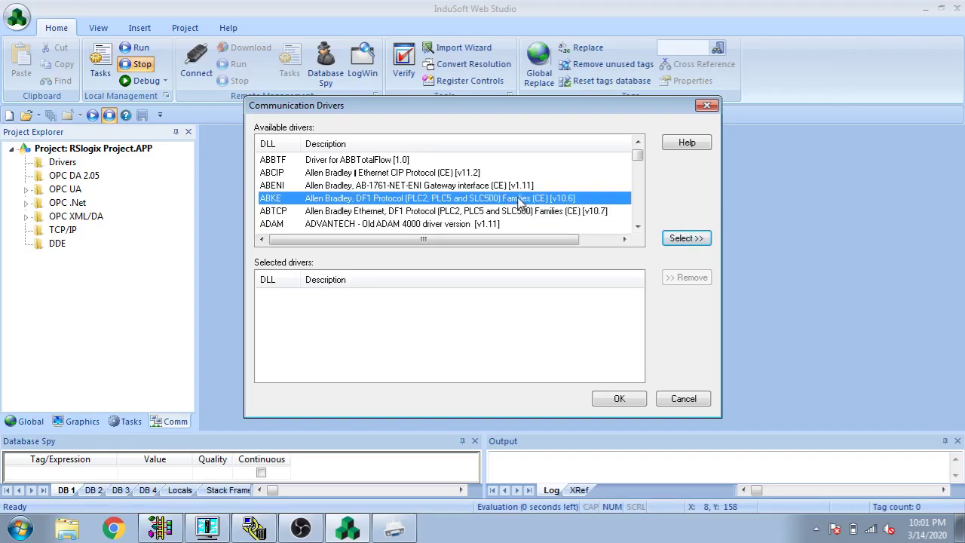
left_click(682, 240)
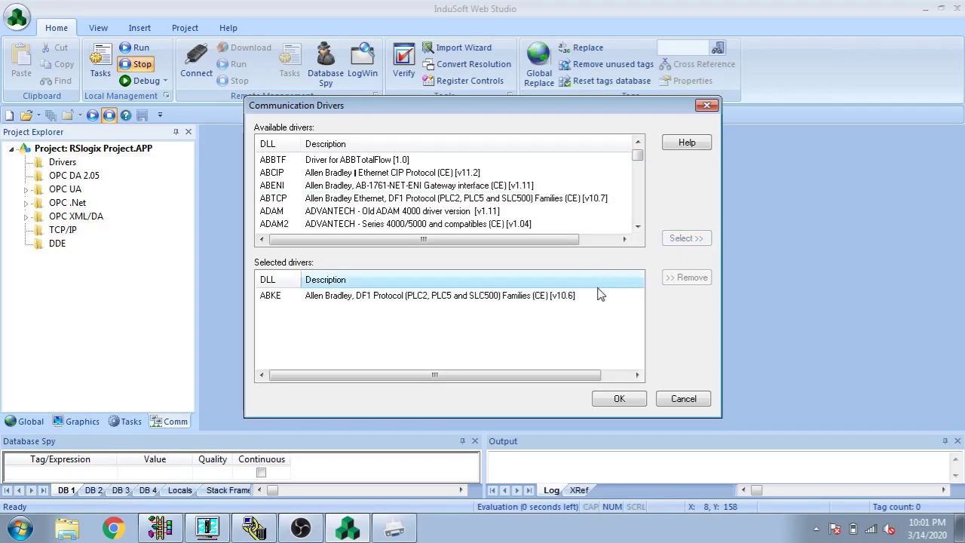
left_click(595, 301)
left_click(610, 399)
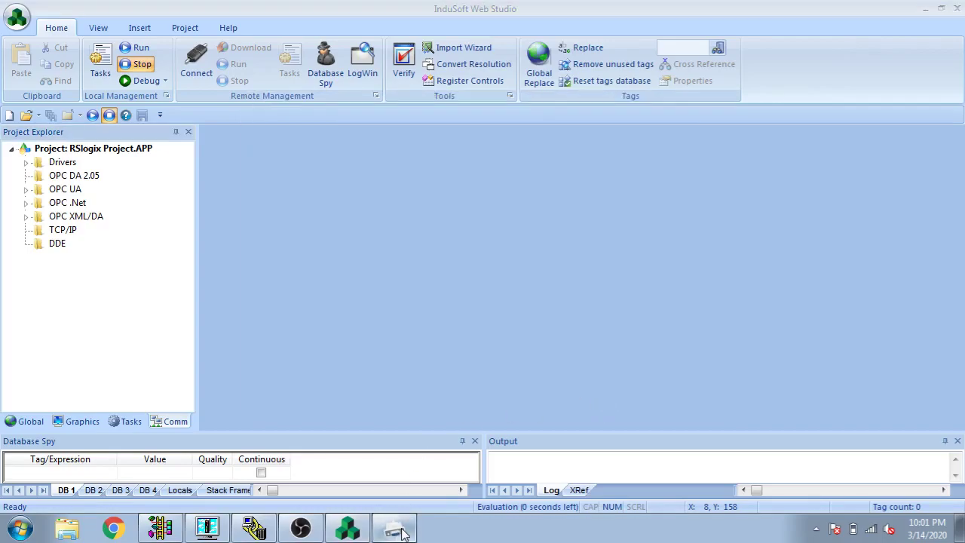
left_click(396, 529)
left_click(399, 530)
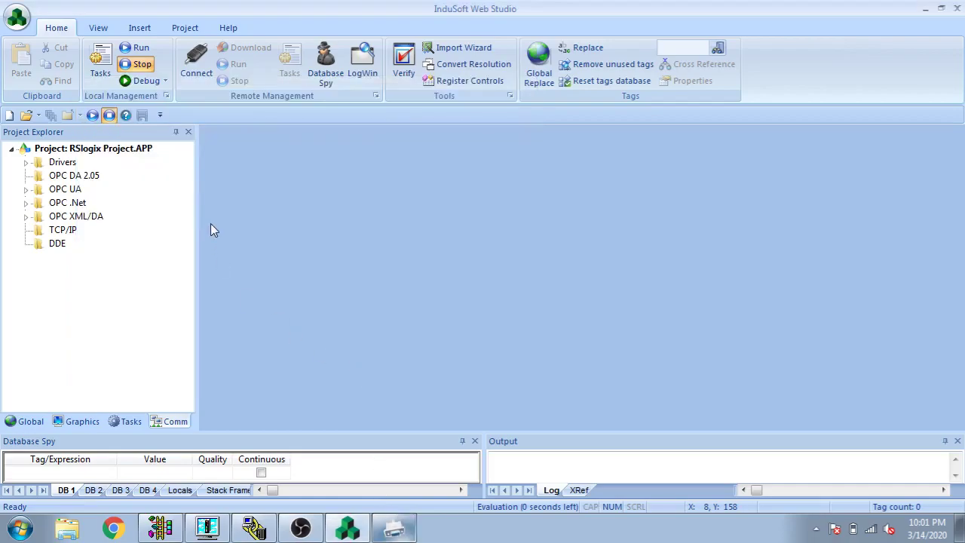
left_click(27, 162)
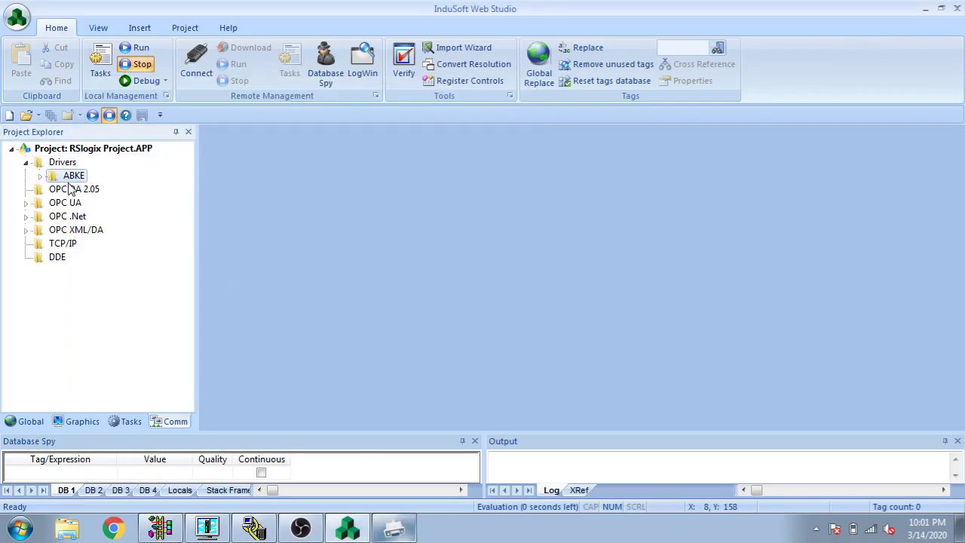
right_click(69, 178)
key("Escape")
right_click(74, 179)
left_click(95, 212)
left_click(467, 82)
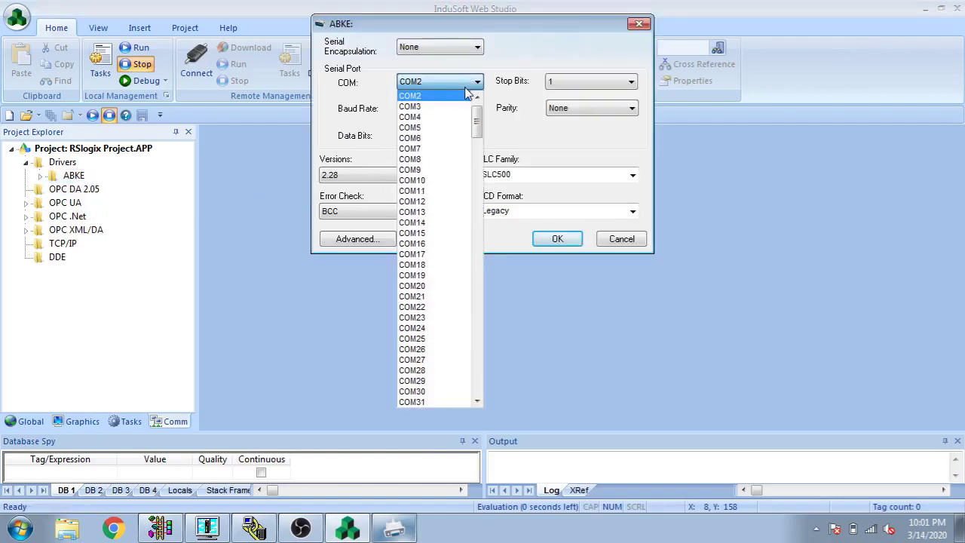
left_click(467, 83)
left_click(402, 520)
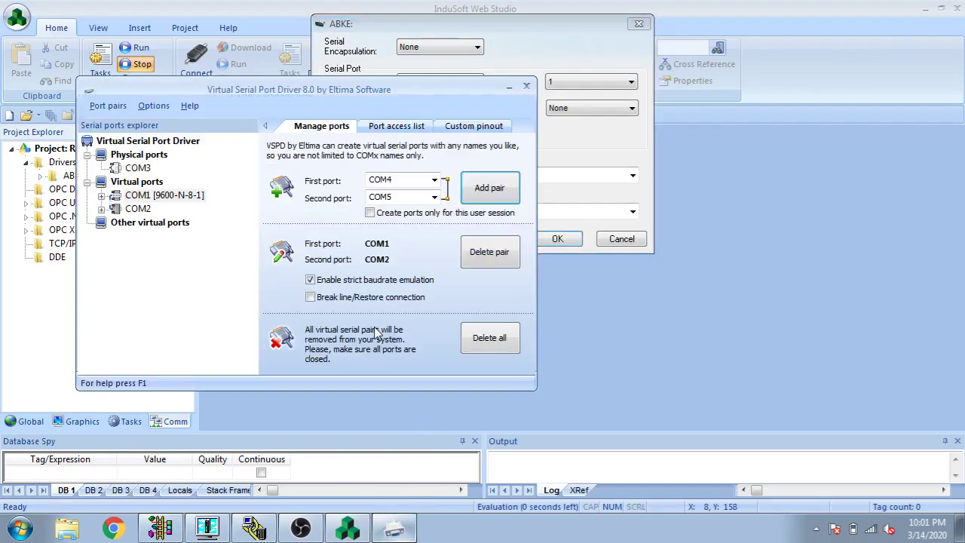
left_click(525, 86)
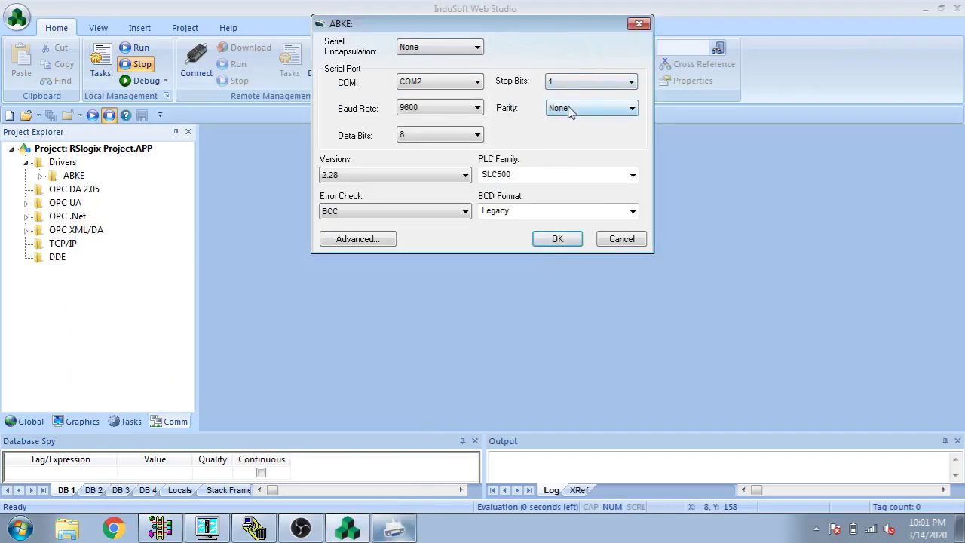
left_click(477, 135)
left_click(475, 136)
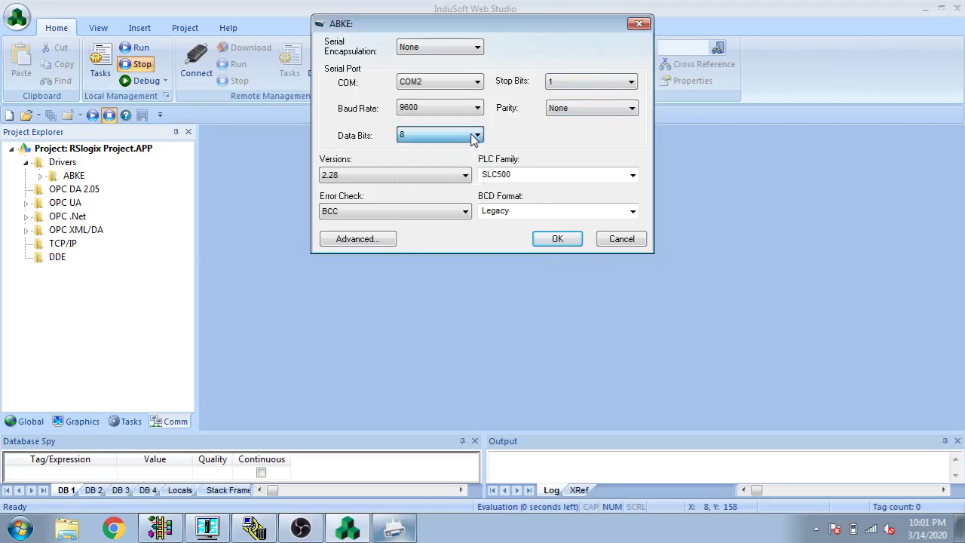
left_click(561, 84)
left_click(561, 84)
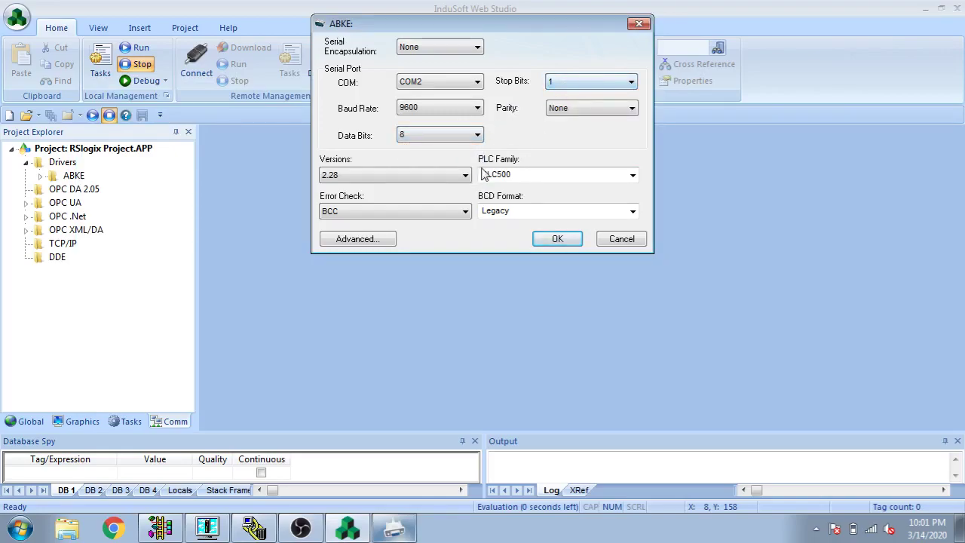
left_click(455, 214)
left_click(448, 235)
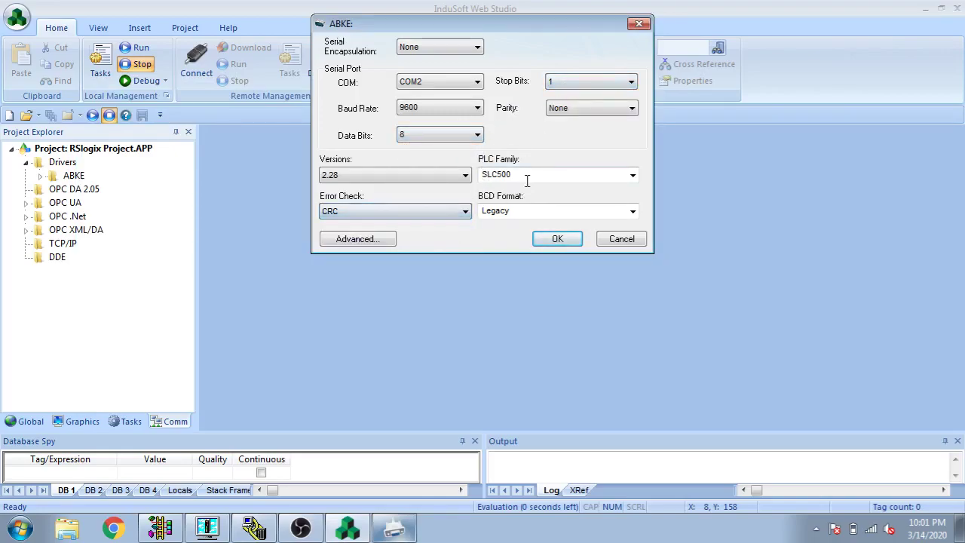
left_click(584, 177)
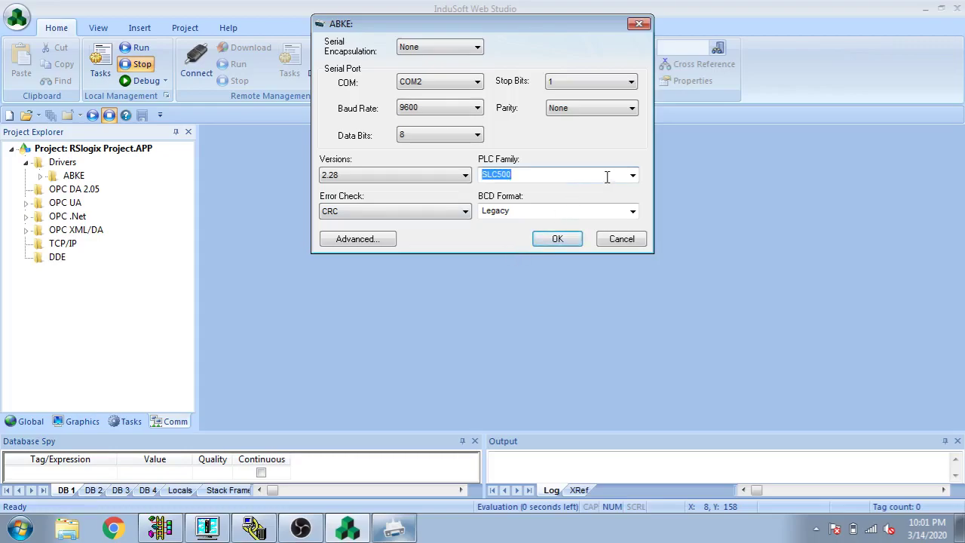
left_click(631, 176)
left_click(634, 183)
left_click(558, 240)
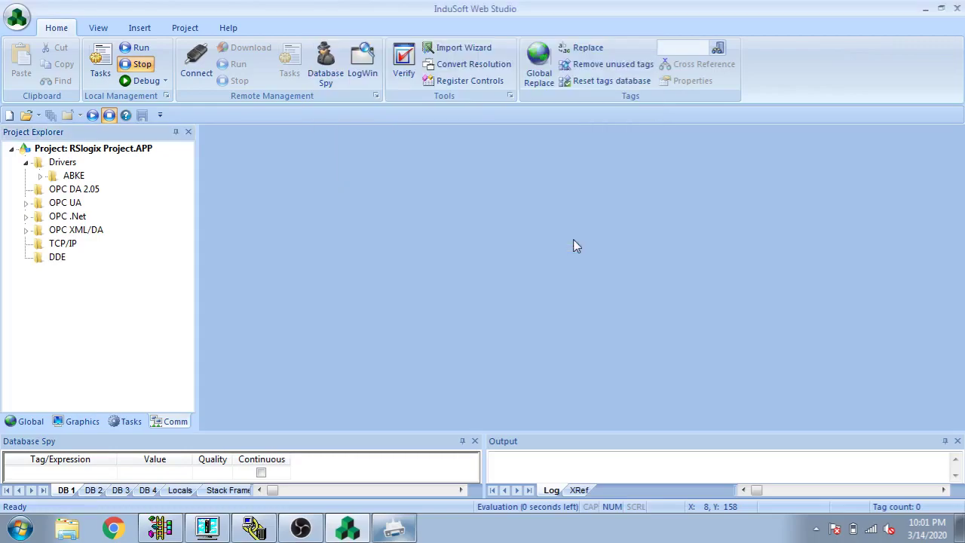
left_click(394, 528)
left_click(393, 527)
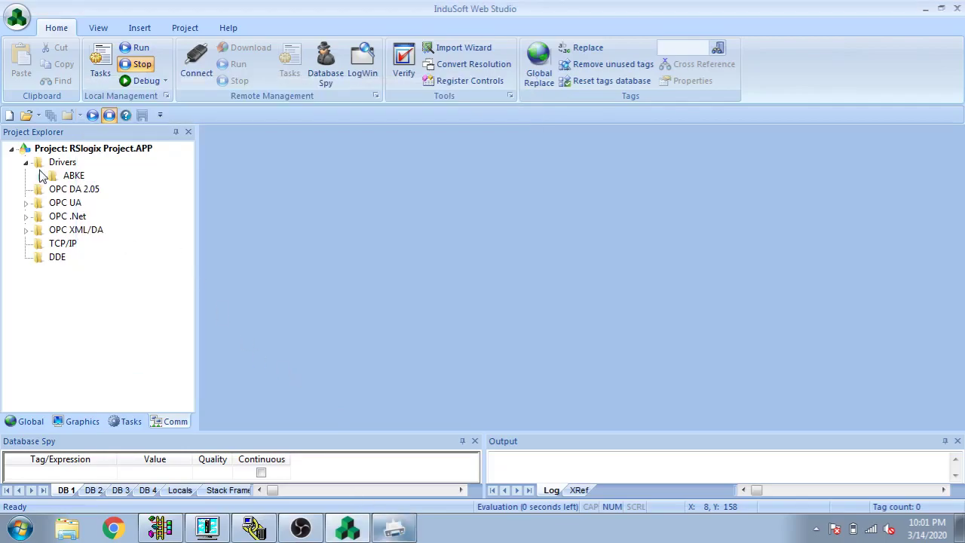
left_click(206, 62)
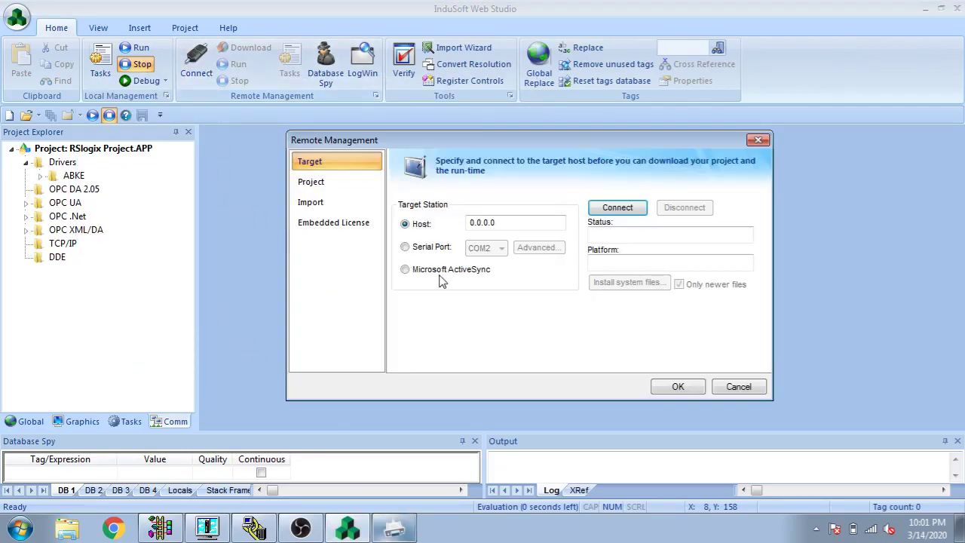
left_click(407, 247)
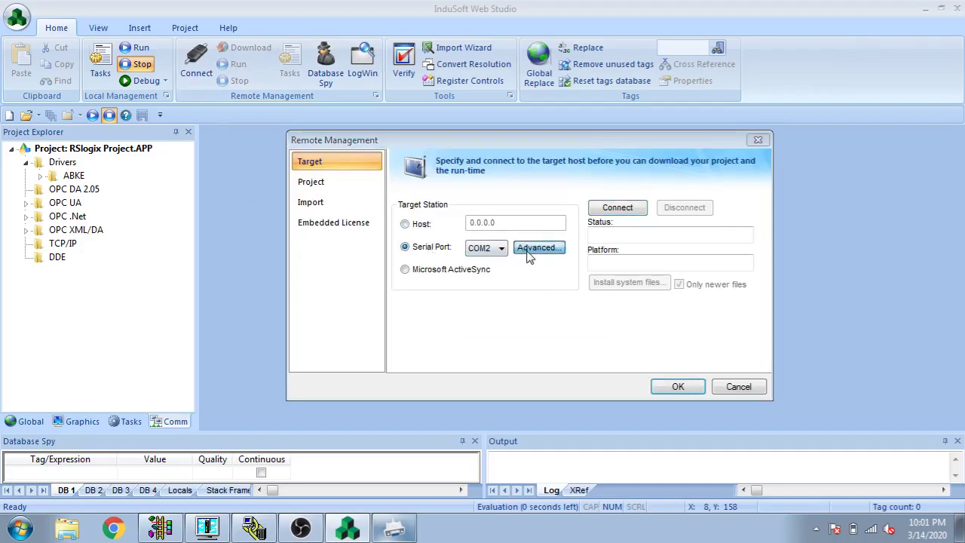
left_click(531, 249)
left_click(556, 245)
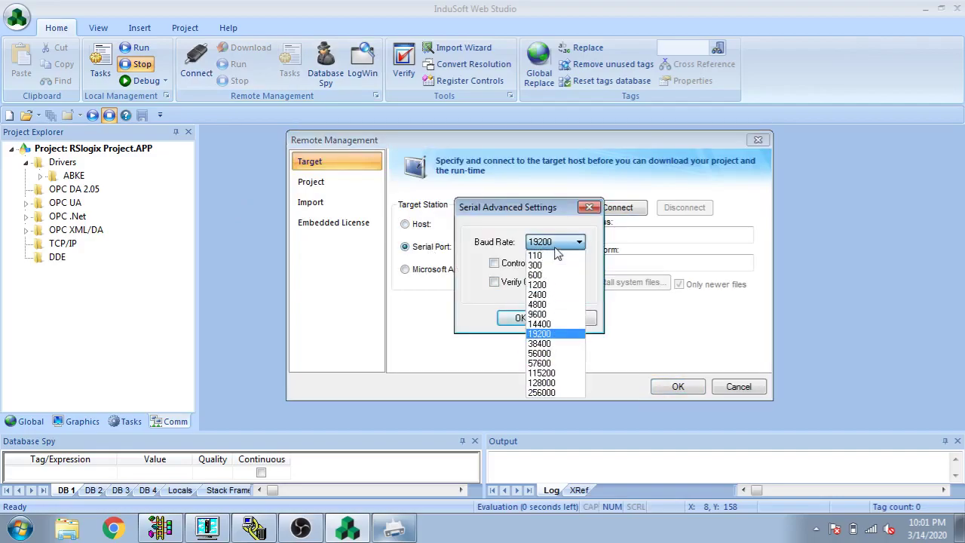
left_click(538, 304)
left_click(528, 318)
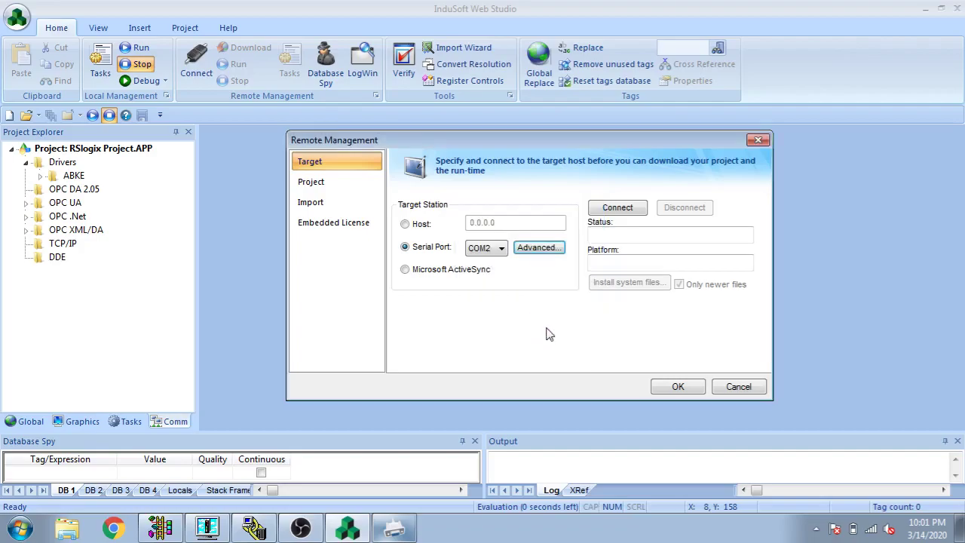
left_click(626, 207)
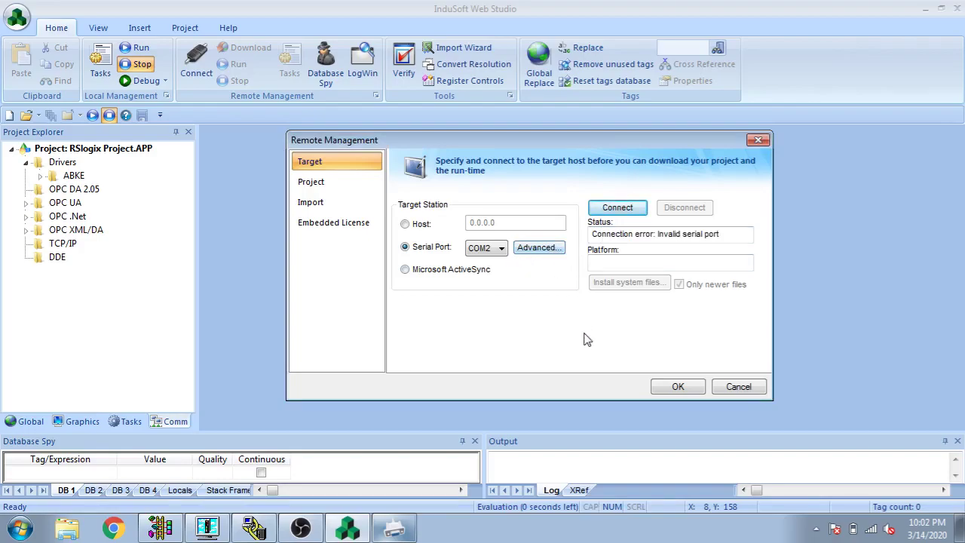
left_click(726, 386)
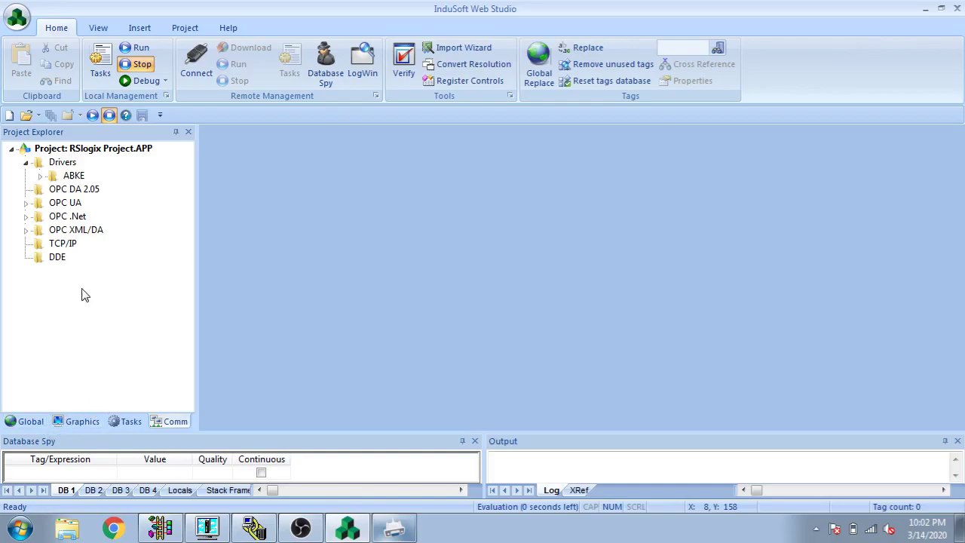
Create a project tag named START with type Boolean in the Project Tags datasheet
left_click(34, 419)
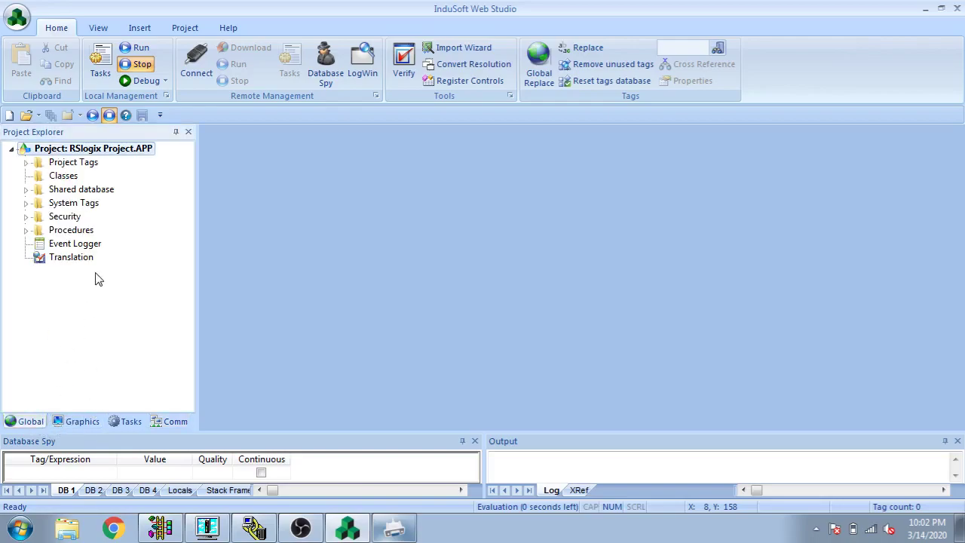
left_click(27, 163)
left_click(81, 190)
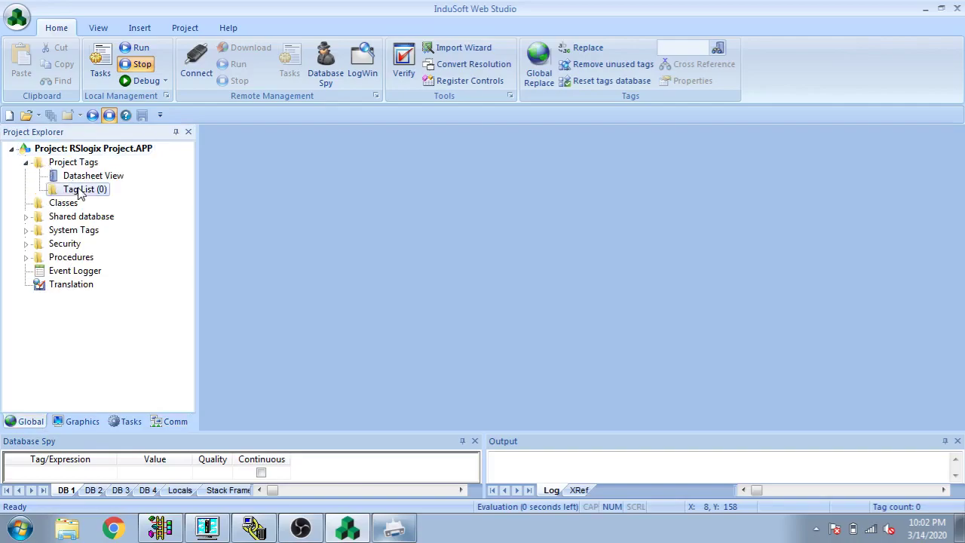
double_click(92, 177)
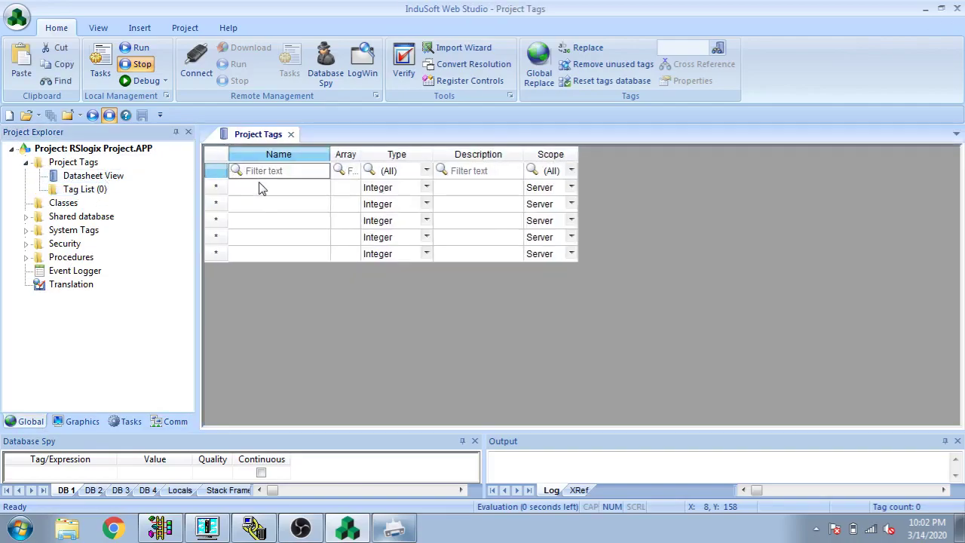
left_click(261, 189)
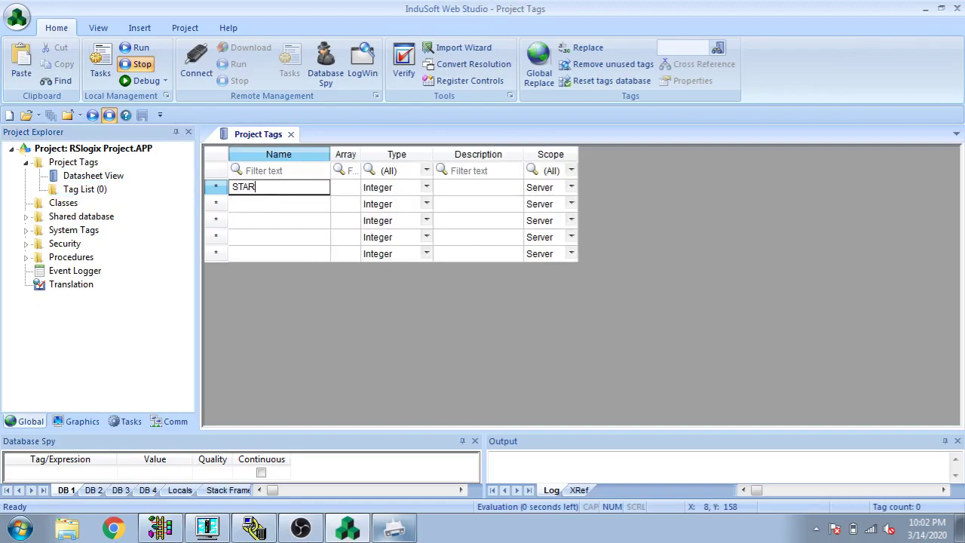
type("START")
key("Return")
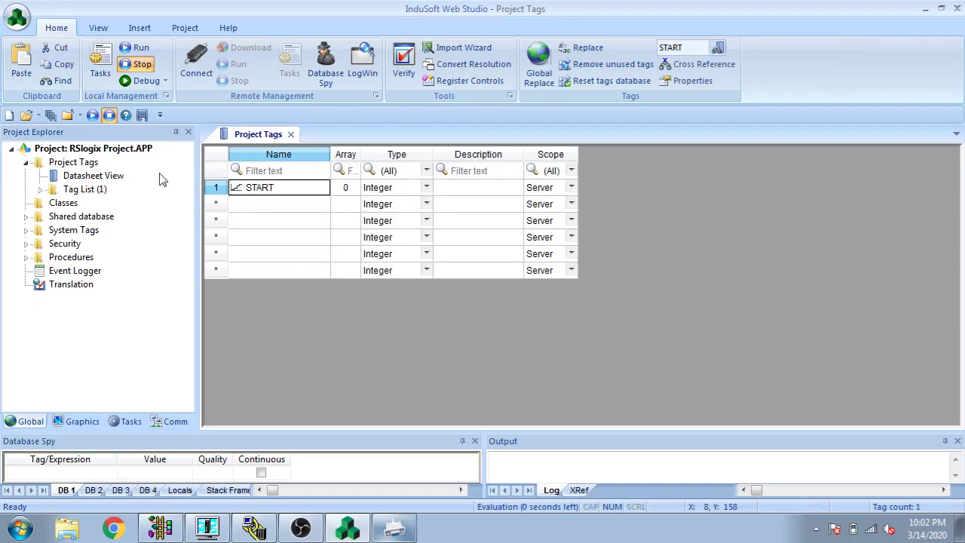
left_click(425, 188)
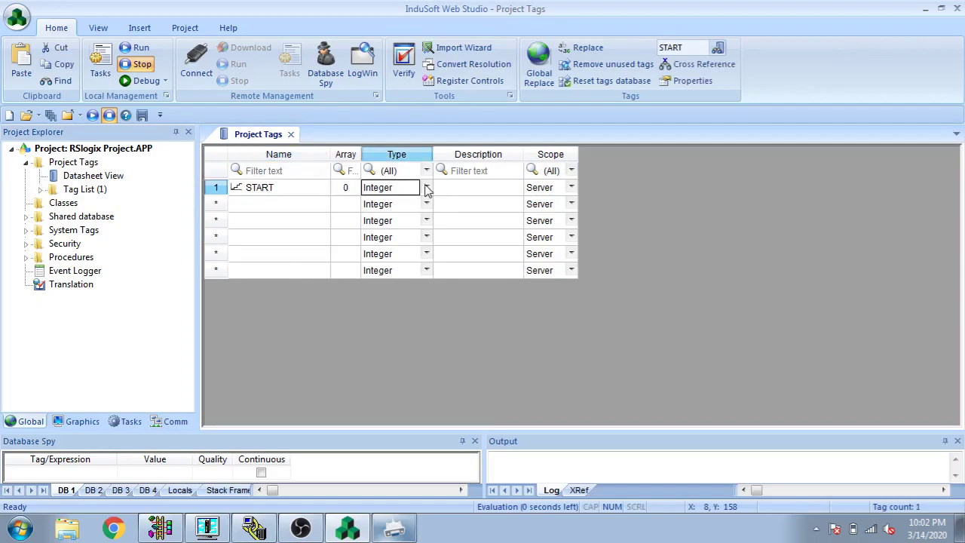
left_click(407, 203)
Open the ABKE driver's MAIN DRIVER SHEET
left_click(170, 422)
left_click(40, 175)
double_click(119, 190)
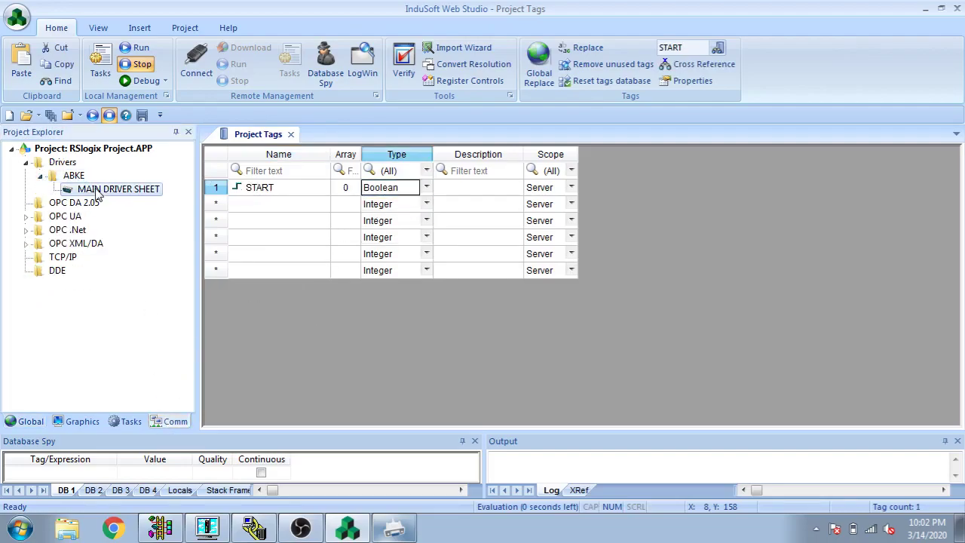
Map tag START to I/O address B3:0/0 in the first row of the MAIN DRIVER SHEET
double_click(268, 332)
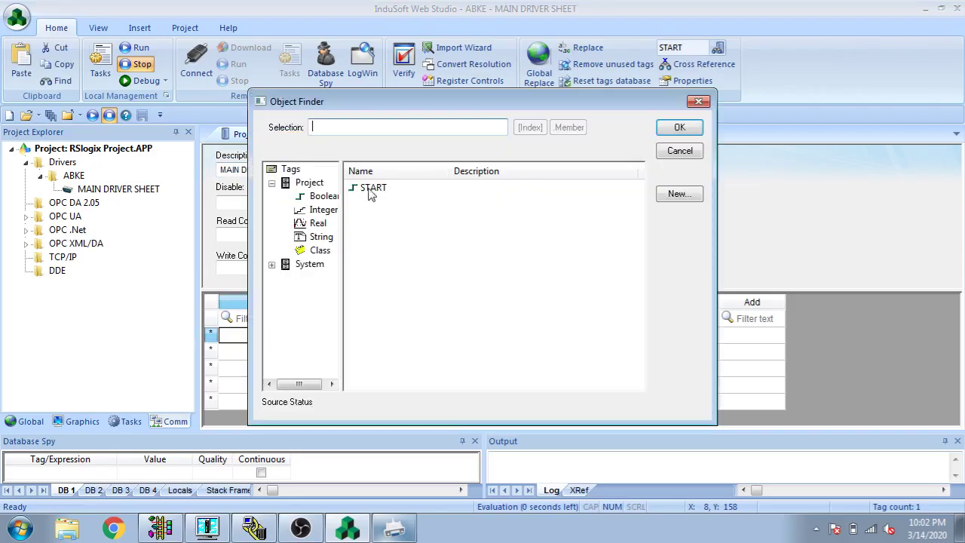
left_click(377, 189)
double_click(379, 190)
left_click(424, 338)
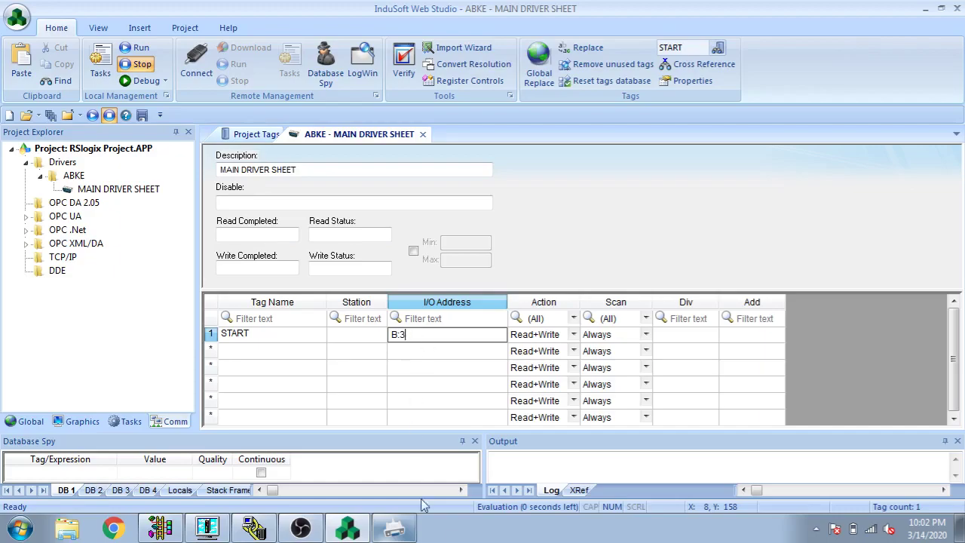
left_click(160, 527)
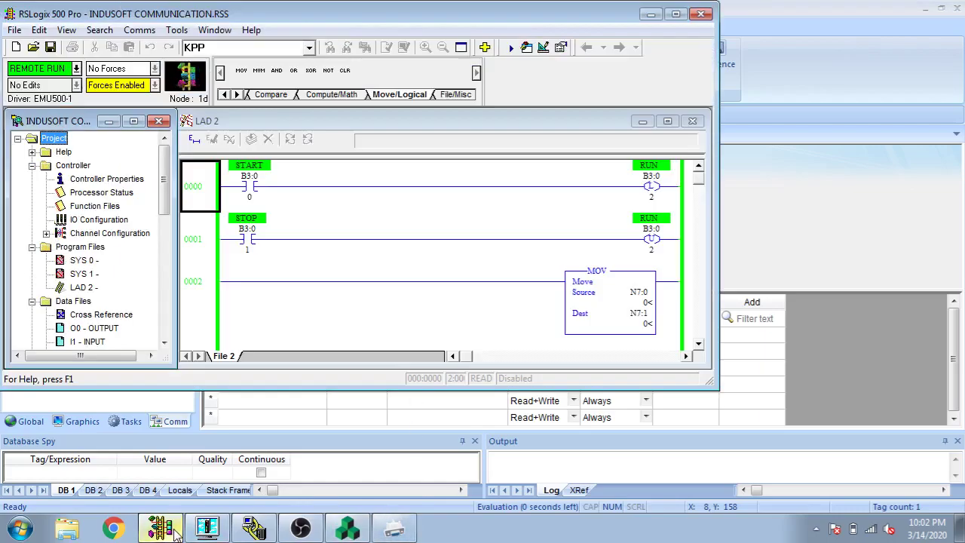
left_click(175, 531)
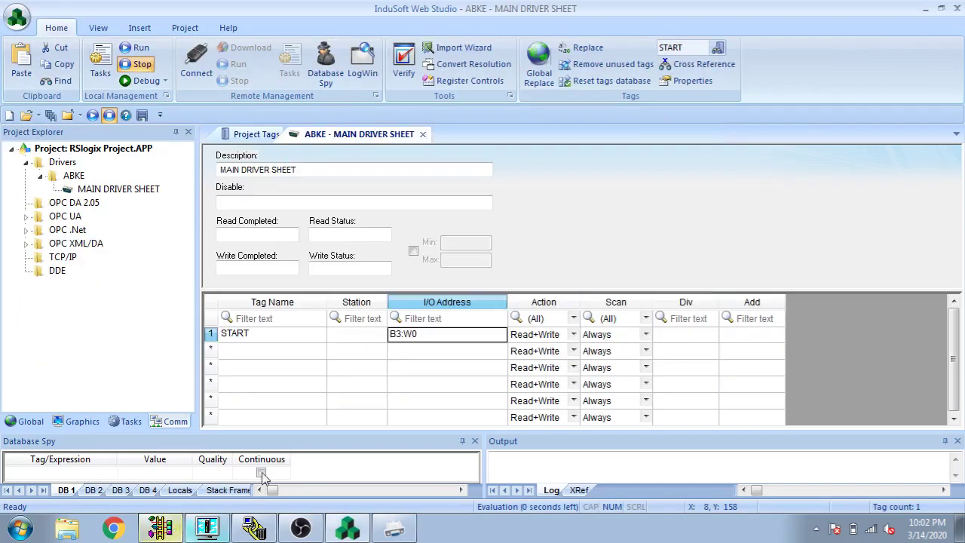
left_click(420, 340)
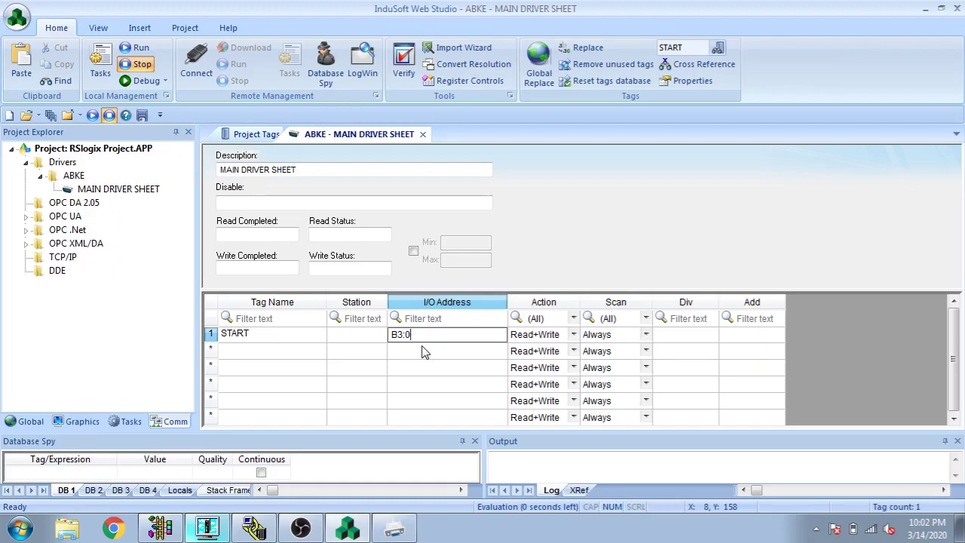
key("Return")
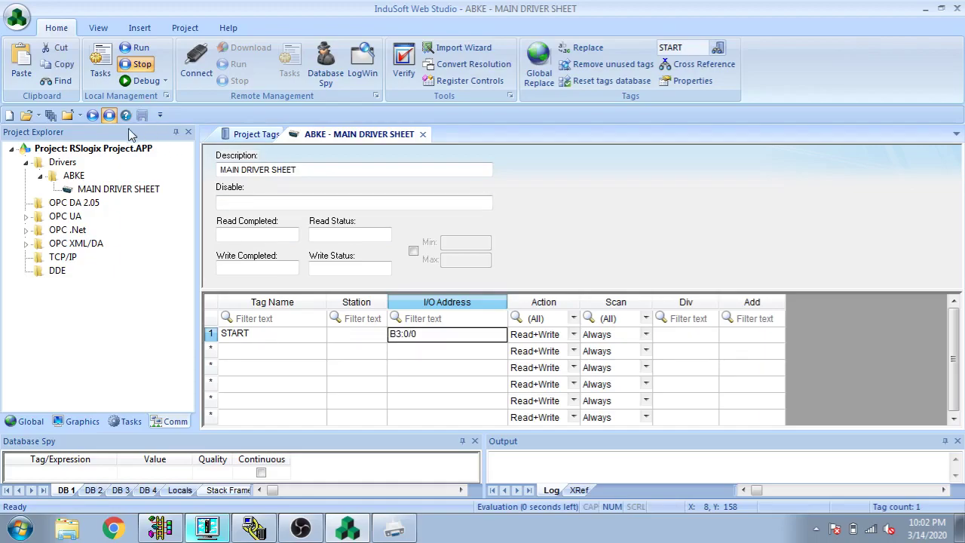
left_click(26, 163)
left_click(82, 421)
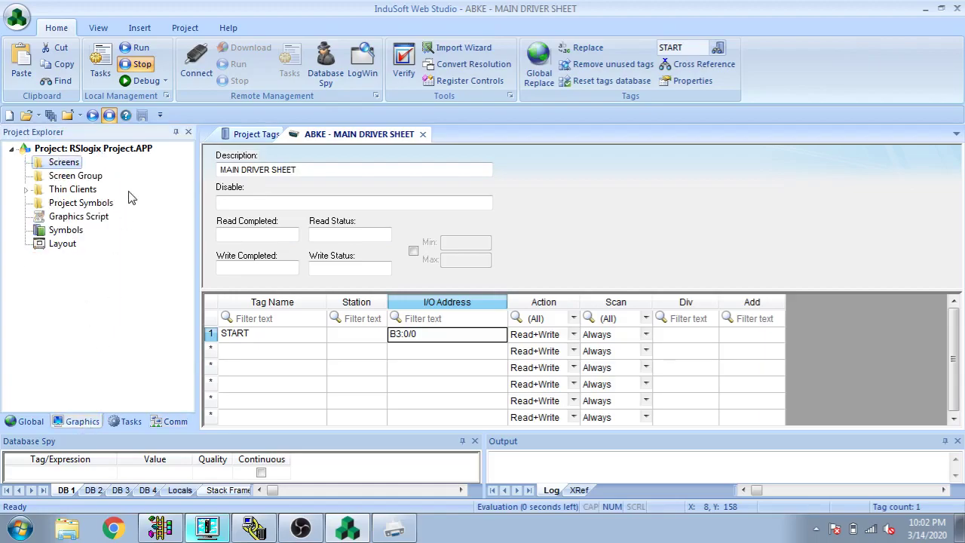
Insert a new screen and save it as Screen2.scr
right_click(64, 164)
left_click(86, 178)
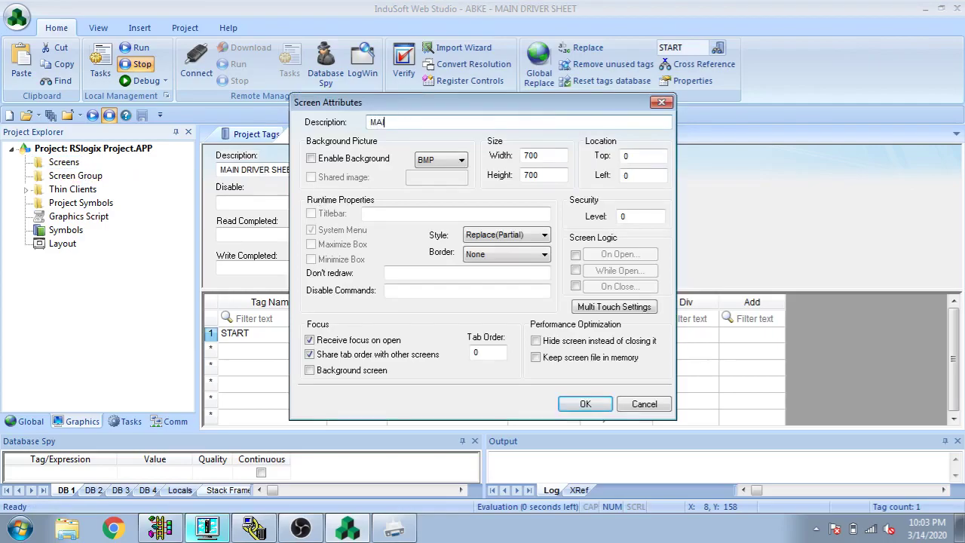
left_click(583, 405)
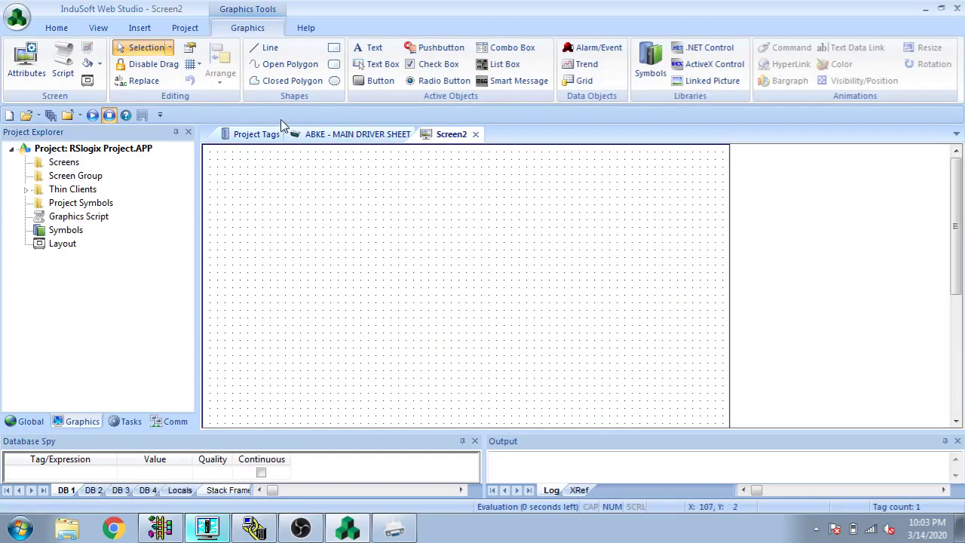
left_click(17, 15)
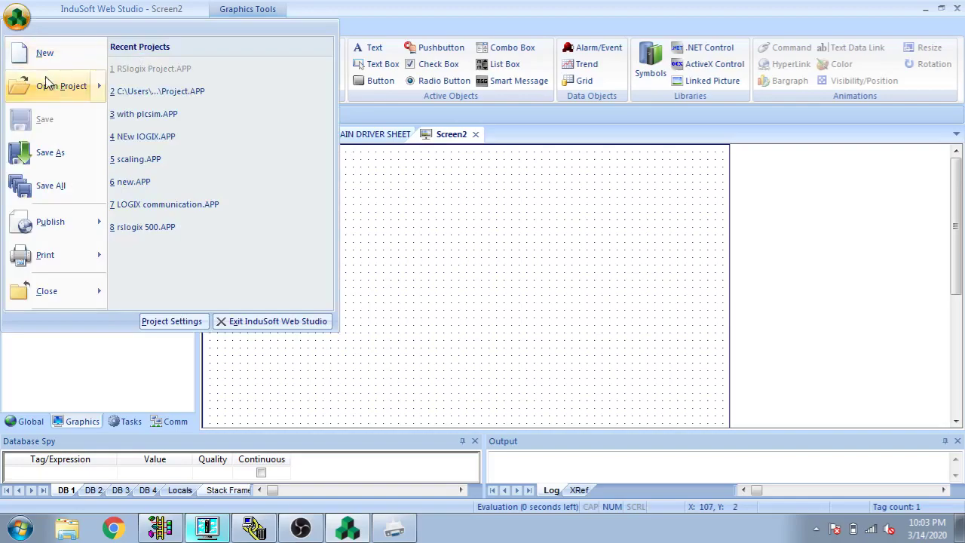
left_click(73, 150)
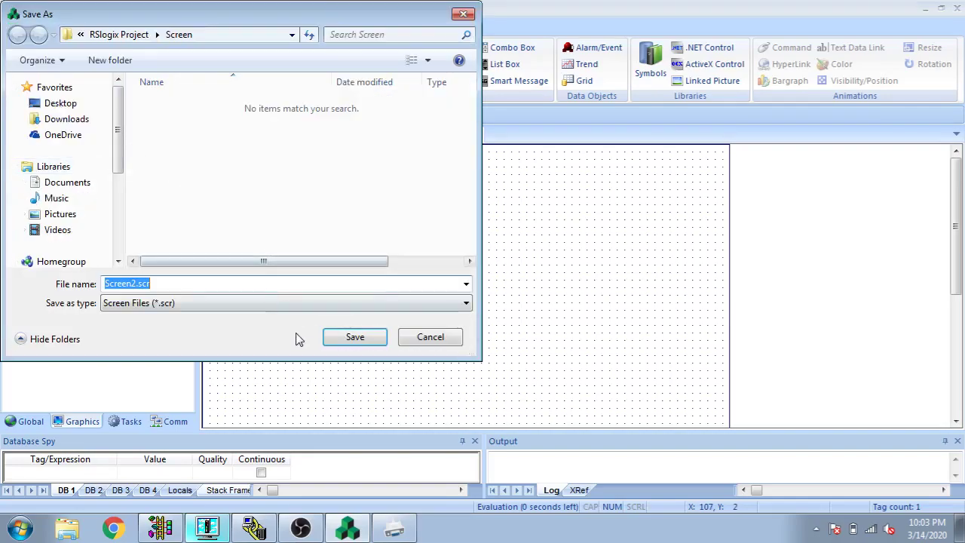
left_click(355, 337)
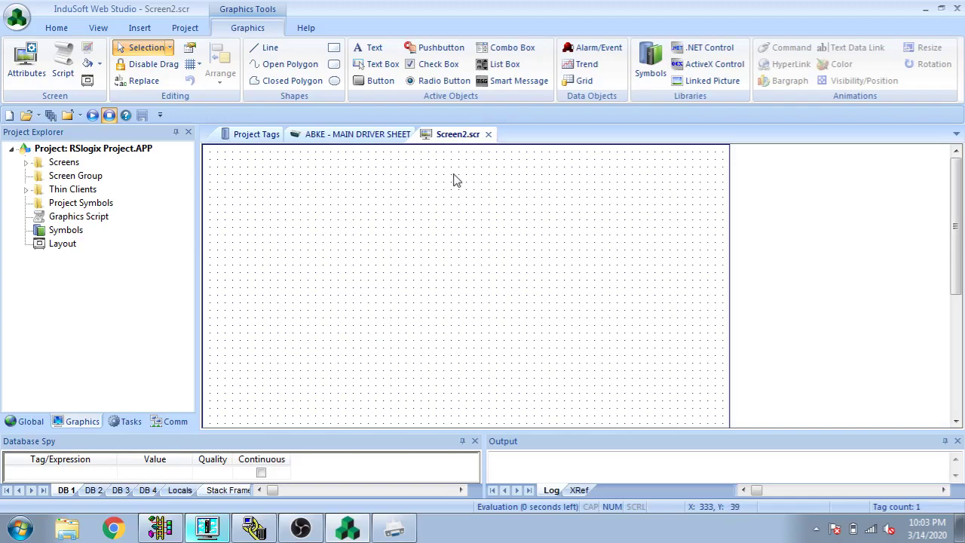
Draw a green pushbutton on Screen2 and set its tag to START
left_click(439, 48)
left_click_drag(263, 214, 383, 310)
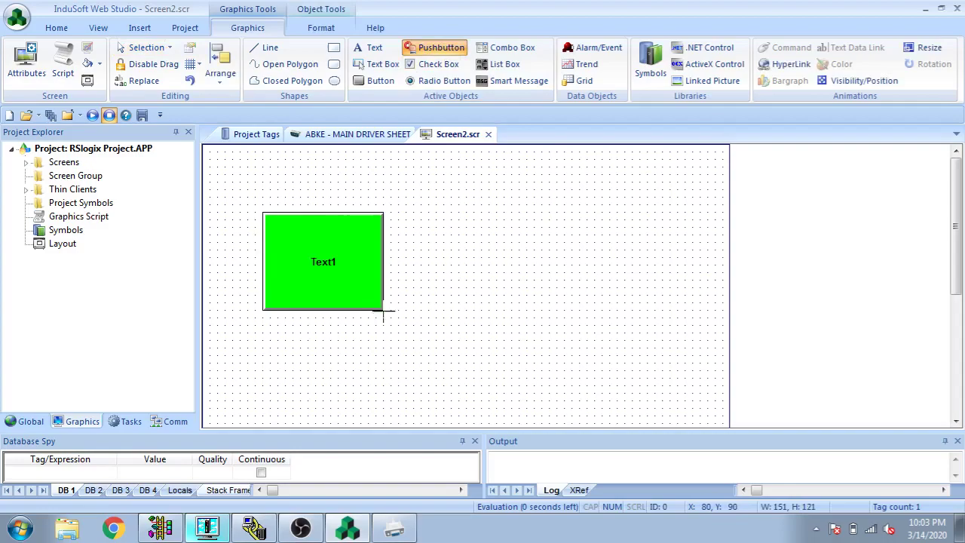
double_click(367, 308)
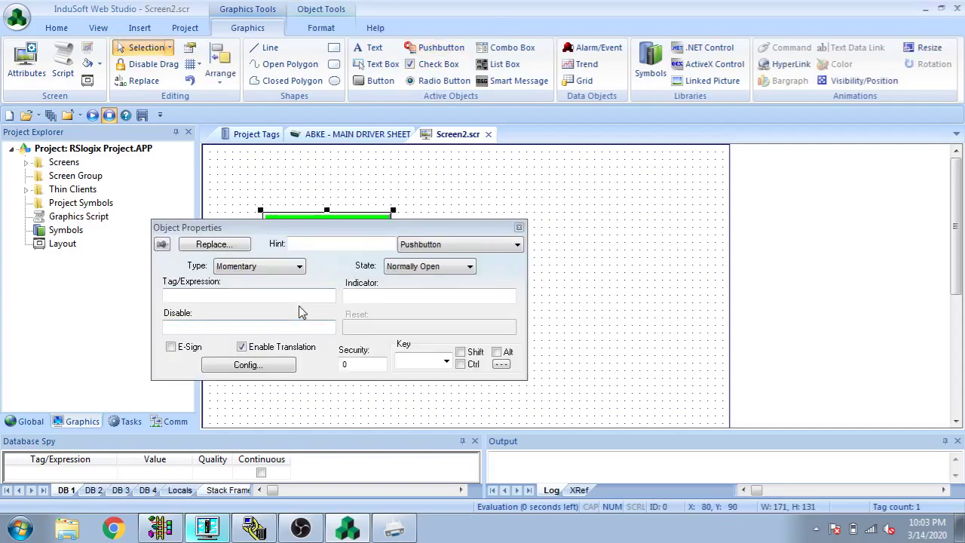
double_click(300, 296)
double_click(276, 231)
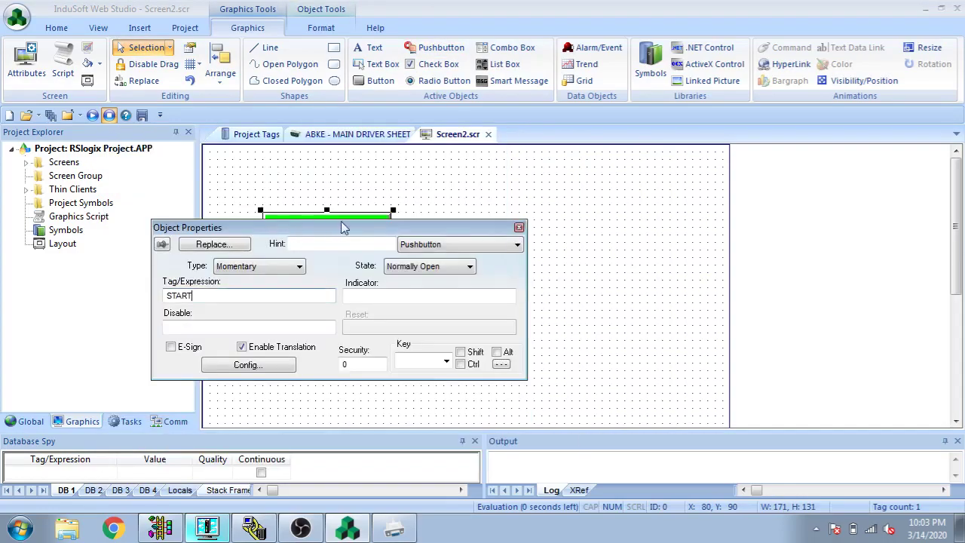
left_click(519, 227)
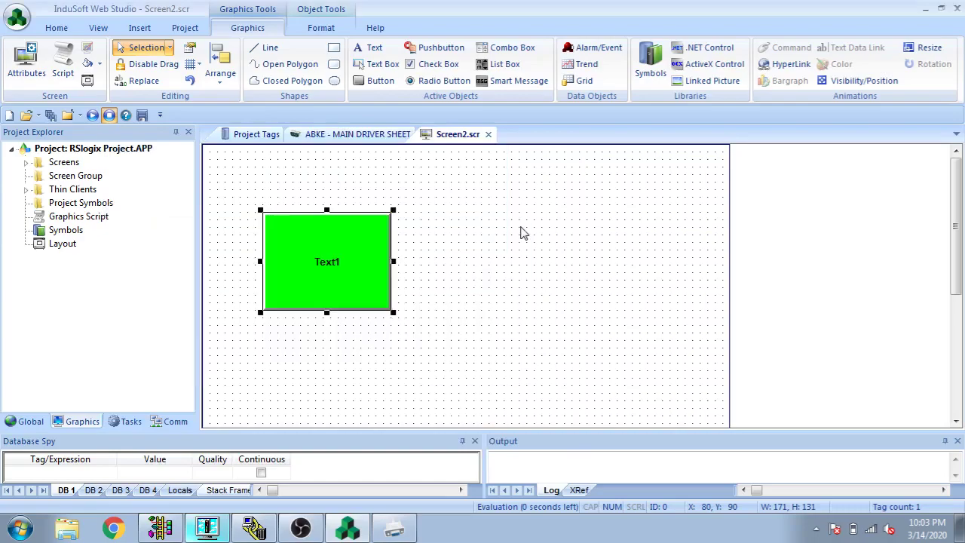
left_click(477, 169)
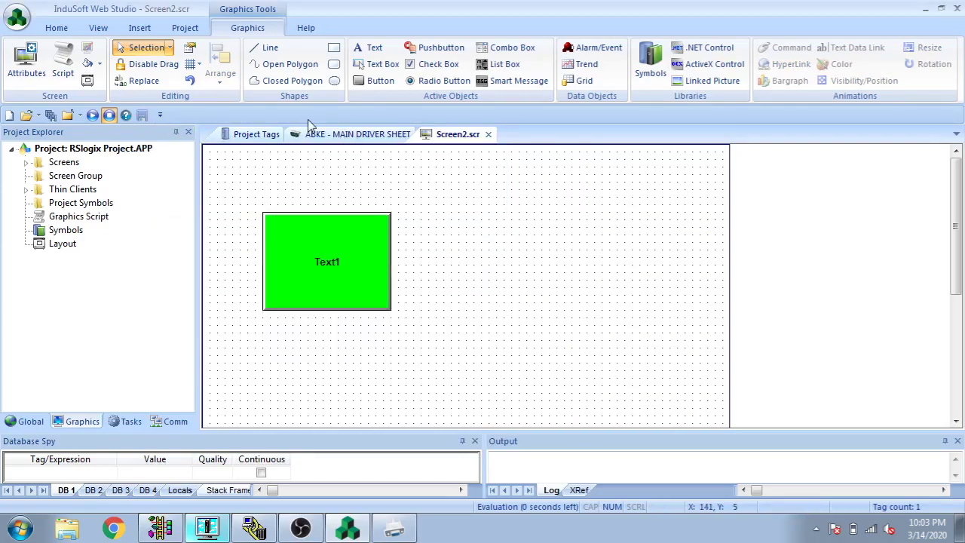
Run Screen2 in runtime, press the START button, then bring RSLogix 500's ladder forward
left_click(92, 114)
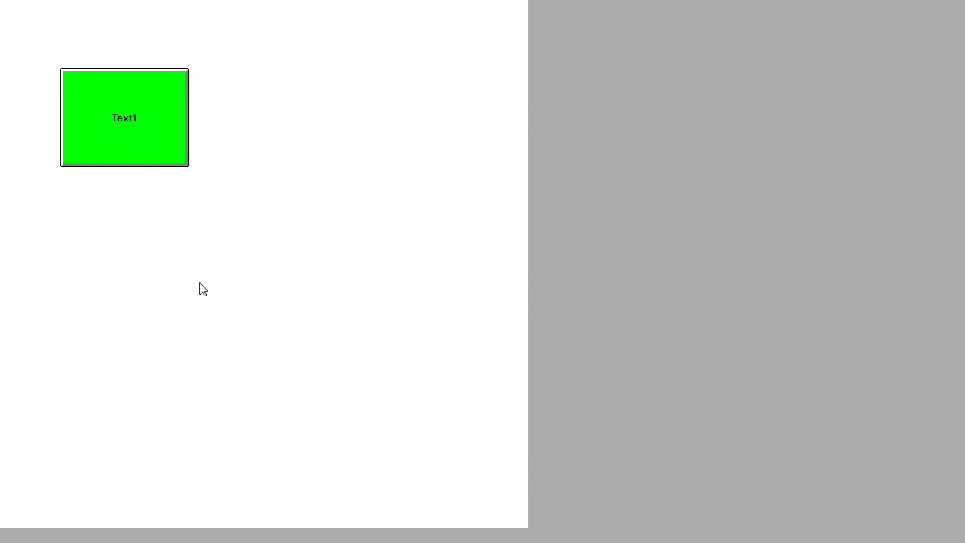
left_click(155, 133)
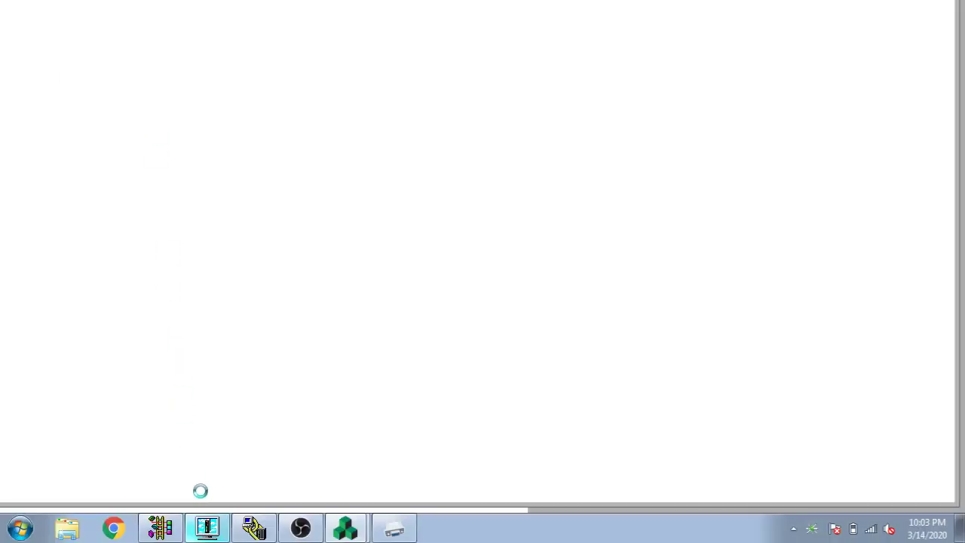
left_click(172, 525)
left_click(172, 525)
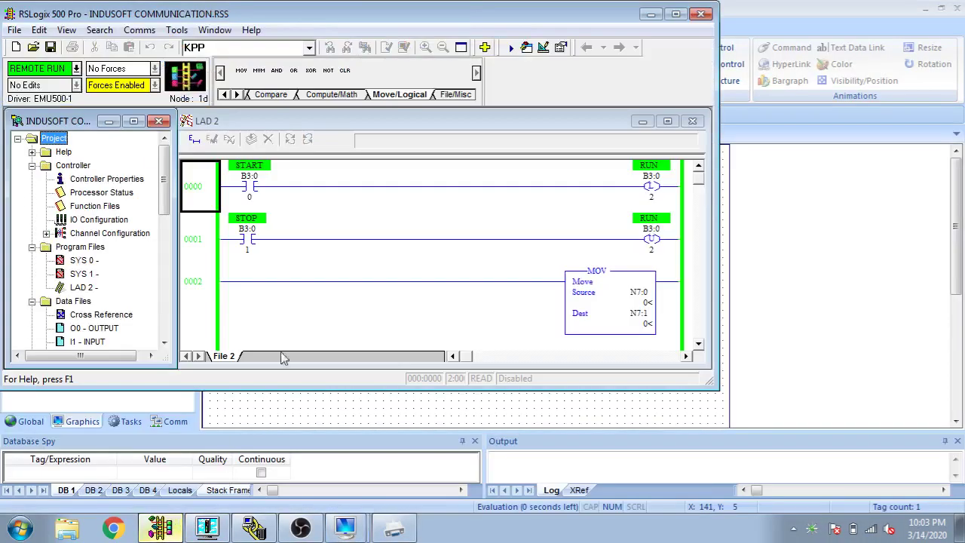
Check rung 0000 of the LAD 2 ladder, then minimise RSLogix 500 Pro
left_click(614, 194)
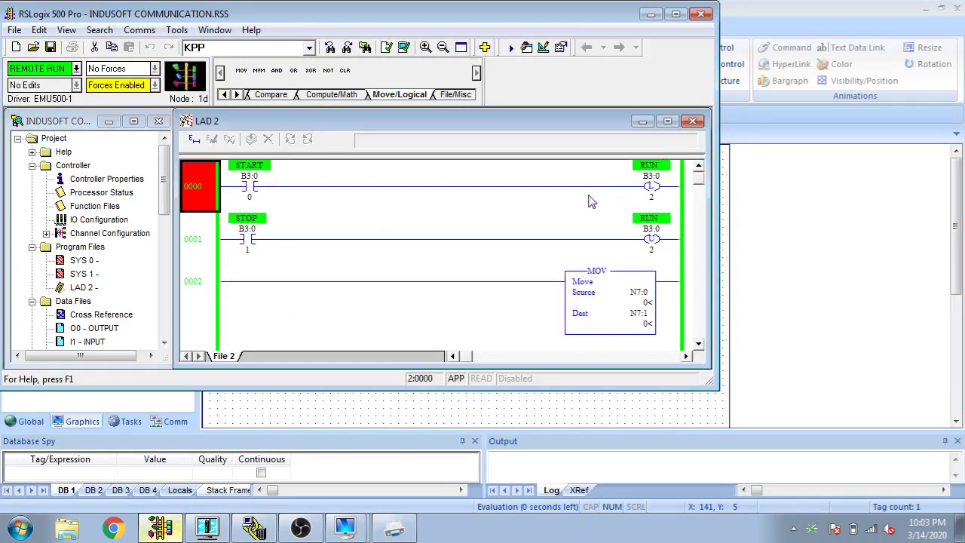
left_click(652, 15)
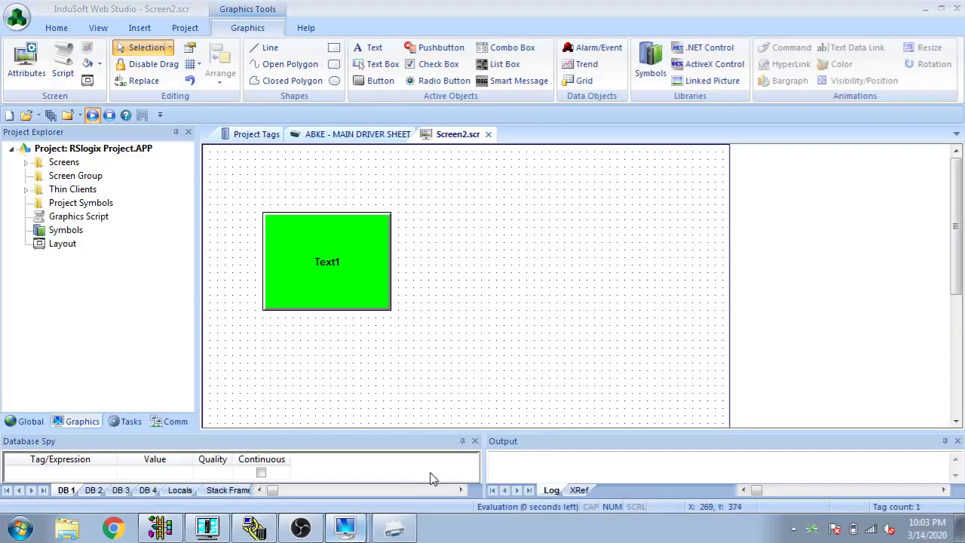
Open the ABKE driver's Settings dialog from the Drivers list on the Comm tab
left_click(181, 419)
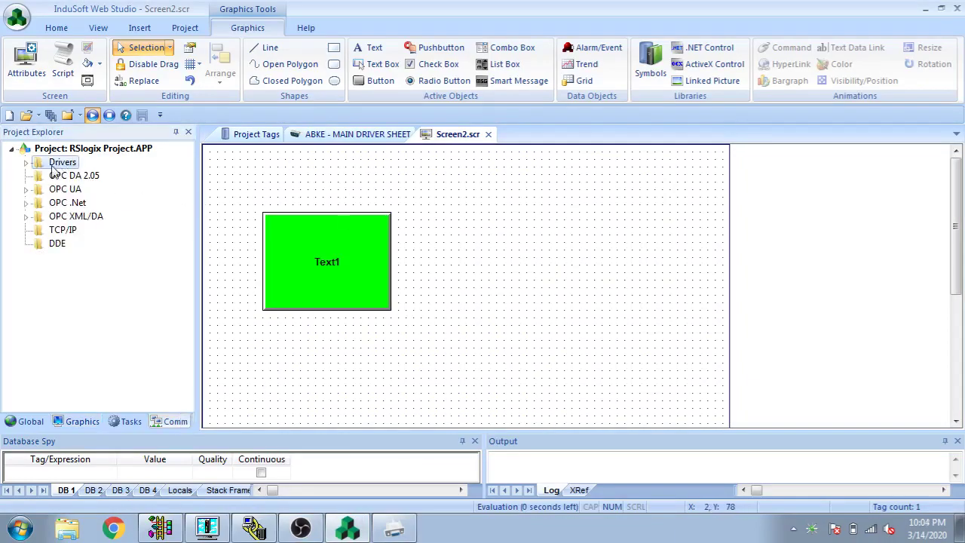
left_click(25, 164)
right_click(68, 179)
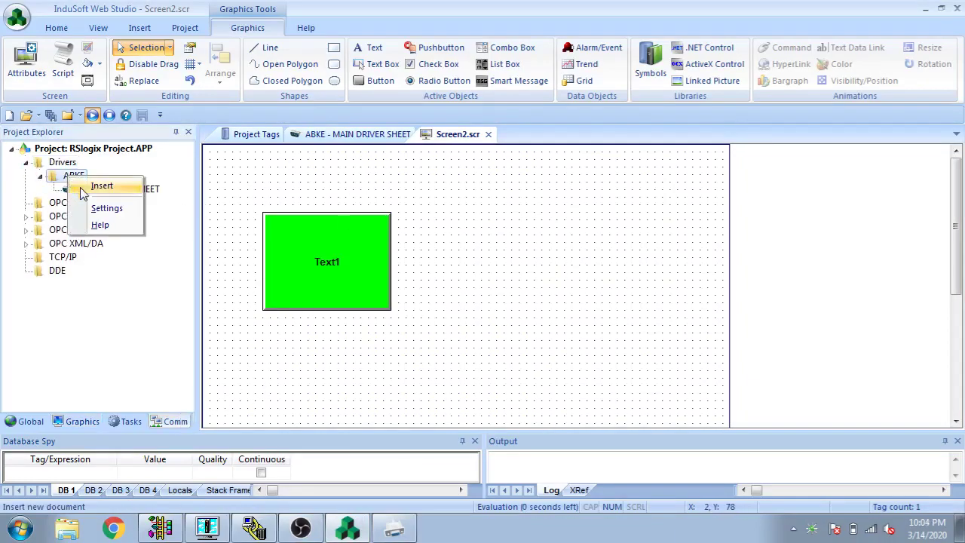
left_click(102, 204)
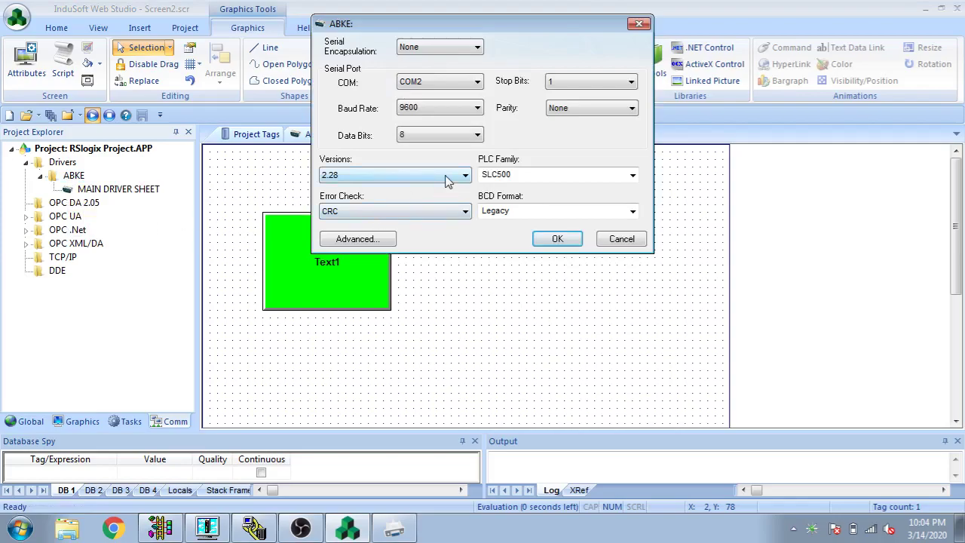
Confirm ABKE uses version 2.28, COM2 and no serial encapsulation, and bring up Virtual Serial Port Driver
left_click(449, 178)
left_click(449, 184)
left_click(477, 86)
left_click(462, 48)
left_click(459, 50)
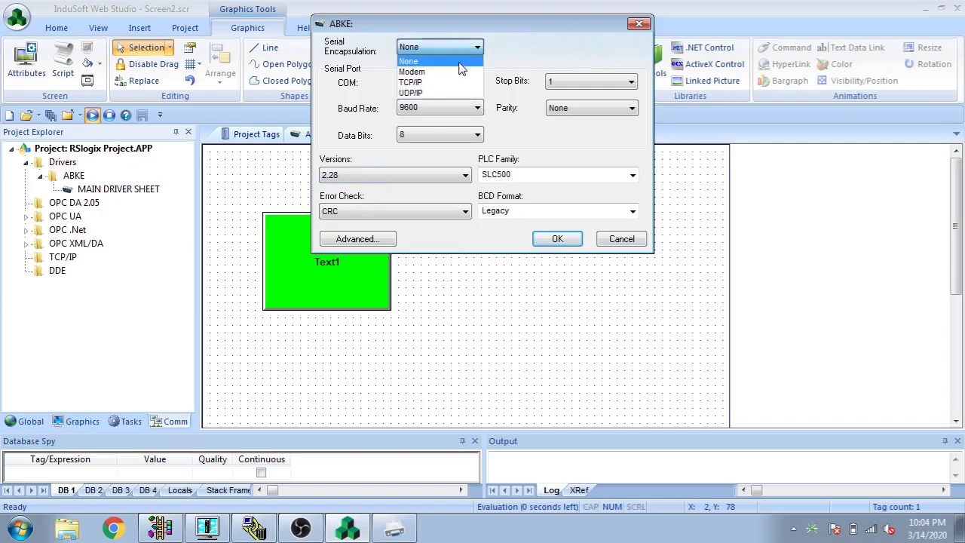
left_click(459, 63)
left_click(462, 81)
left_click(460, 94)
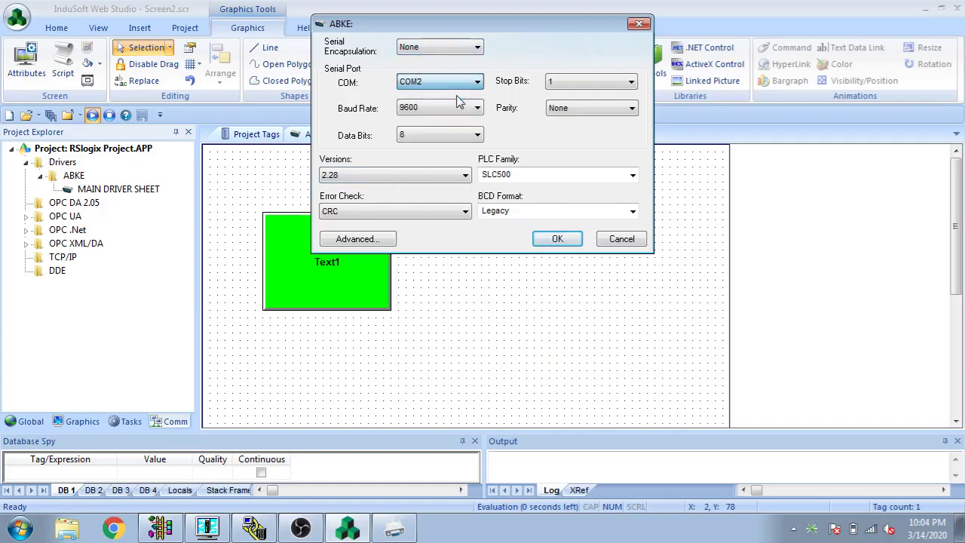
left_click(381, 530)
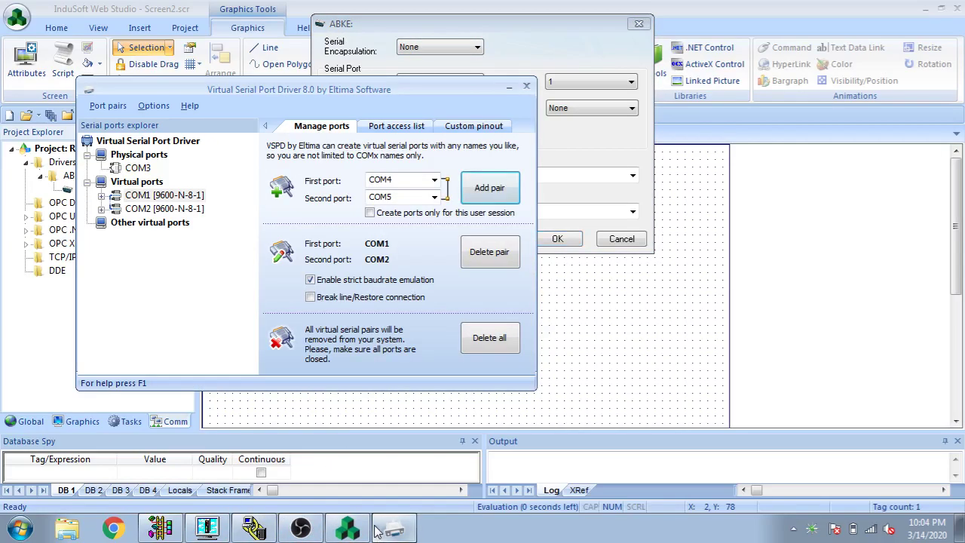
Check the COM1–COM2 virtual port pair, hide Virtual Serial Port Driver, and OK the ABKE settings
left_click(380, 529)
left_click(380, 530)
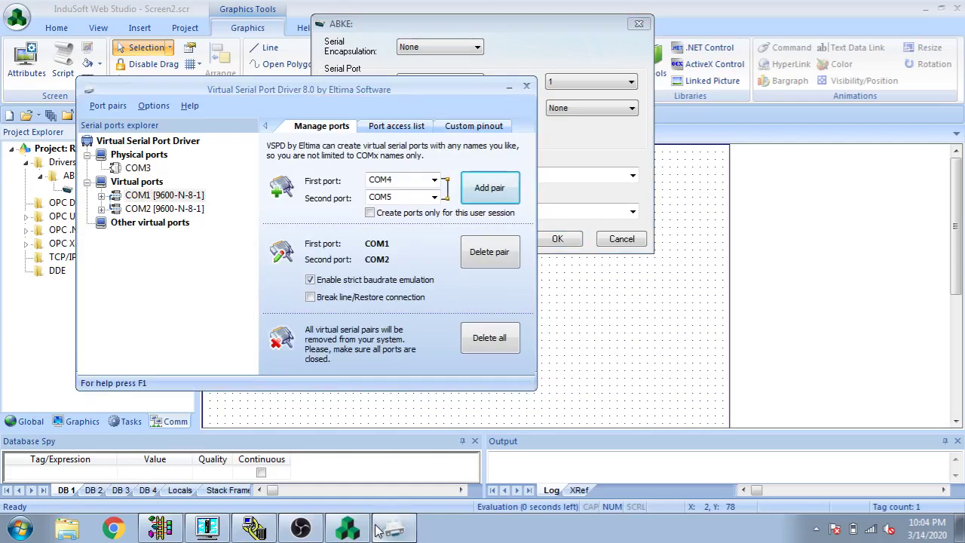
left_click(380, 530)
left_click(560, 240)
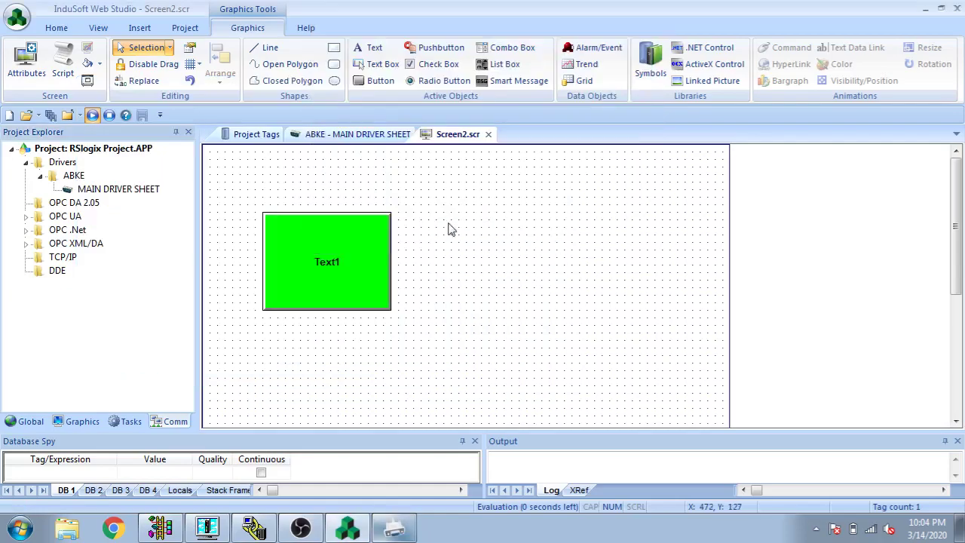
left_click(92, 114)
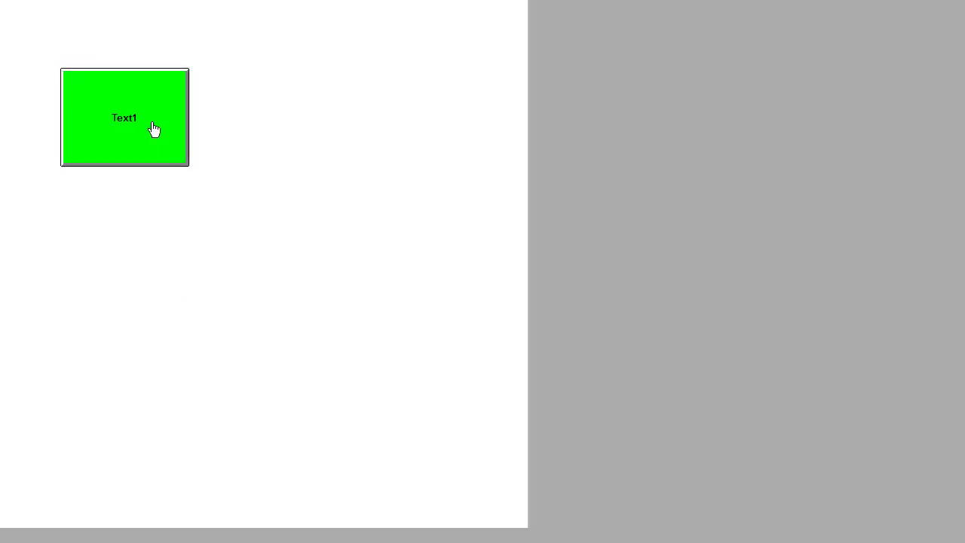
left_click(154, 129)
left_click(154, 129)
key("alt+Tab")
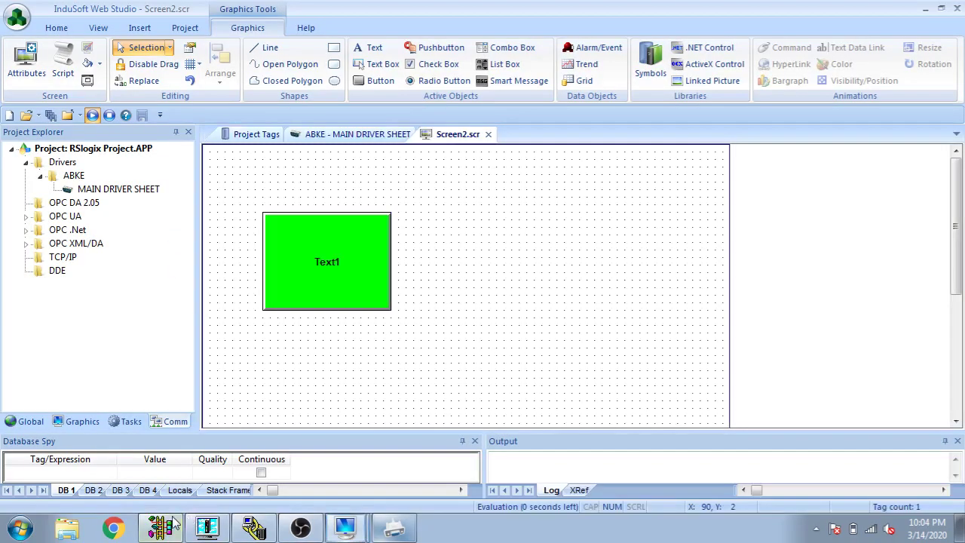
left_click(162, 526)
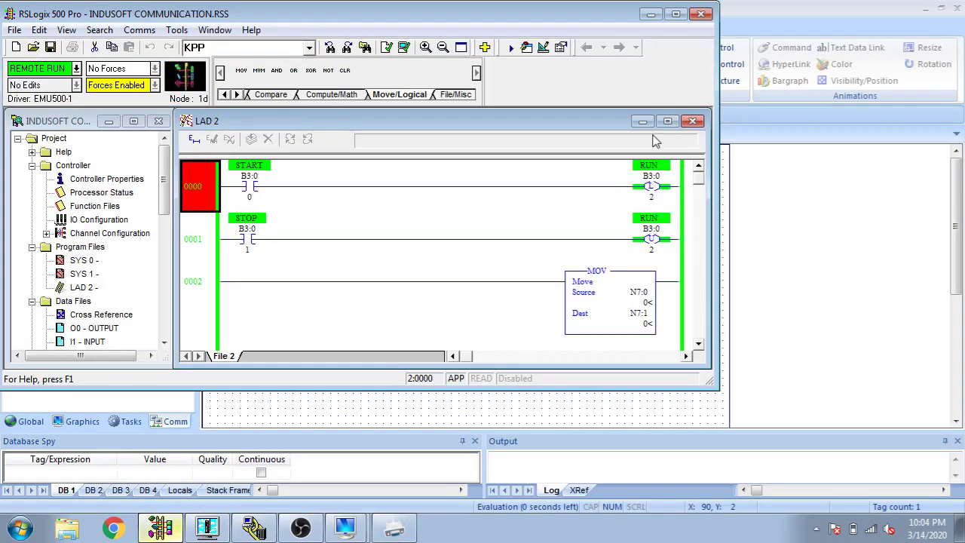
left_click(650, 14)
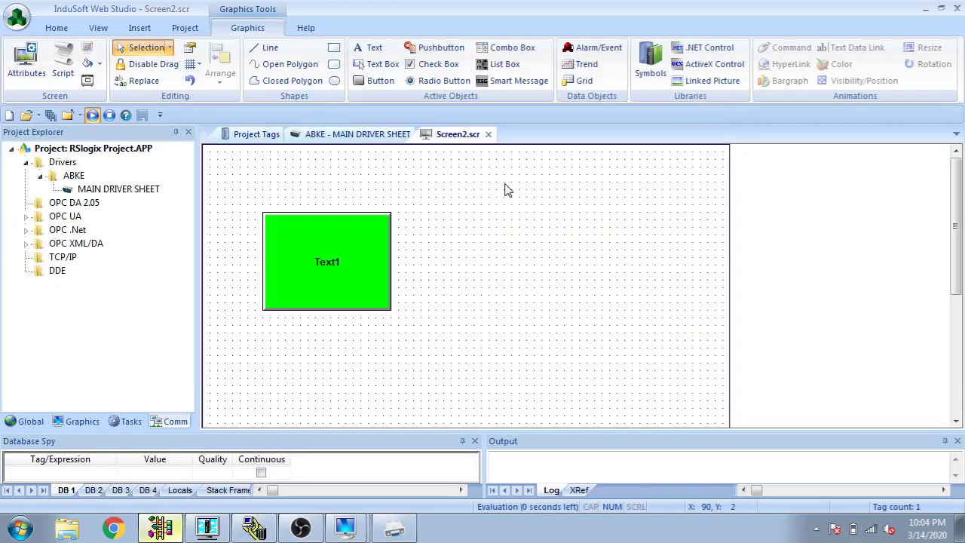
Draw a second green pushbutton to the right of the first one
left_click(441, 47)
left_click_drag(453, 221, 618, 326)
left_click(508, 383)
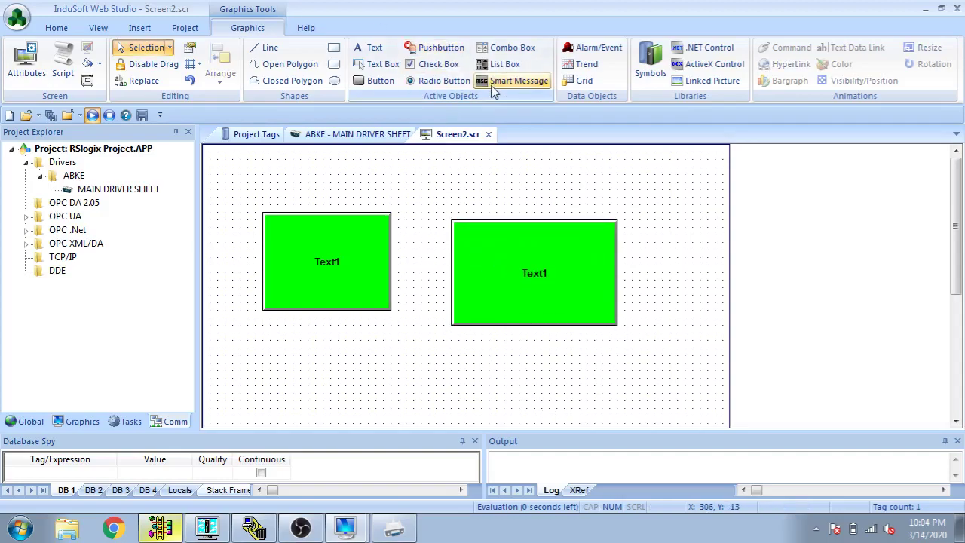
Place the PL_Blue_01 pilot light from System Symbols > PilotLights below the buttons
left_click(653, 68)
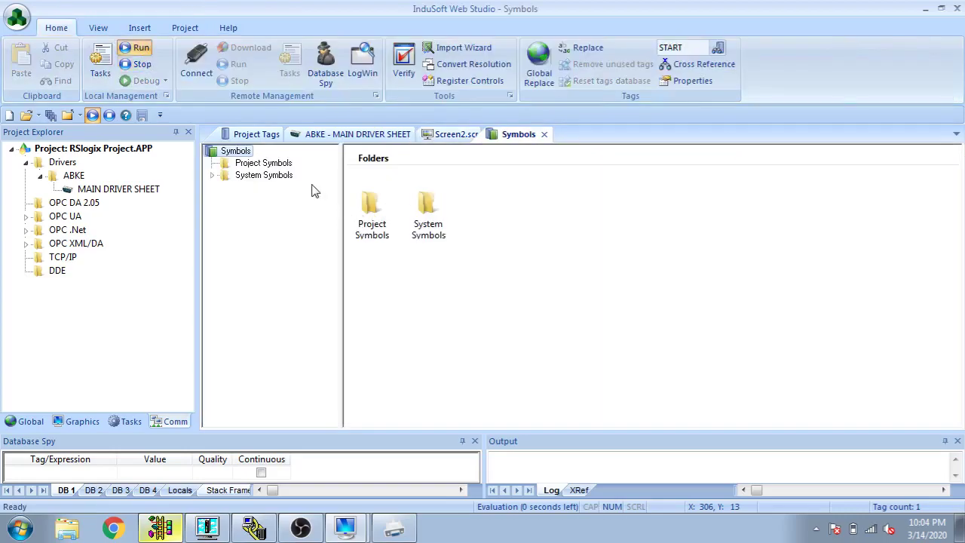
double_click(386, 234)
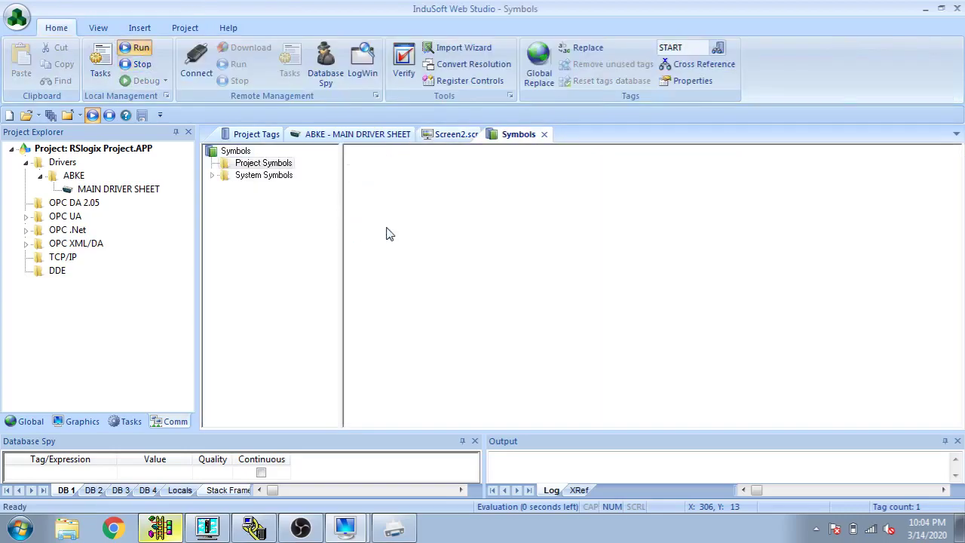
left_click(213, 176)
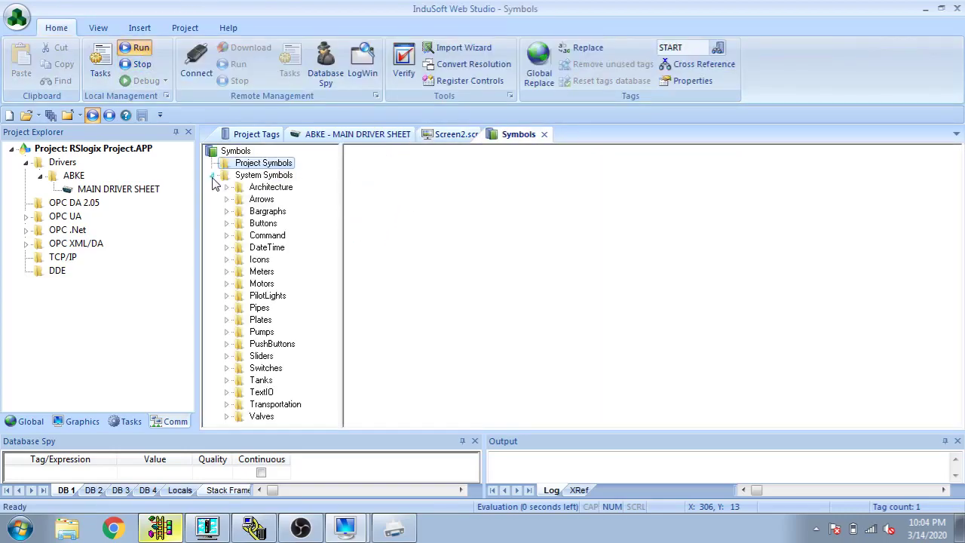
left_click(259, 308)
left_click(270, 295)
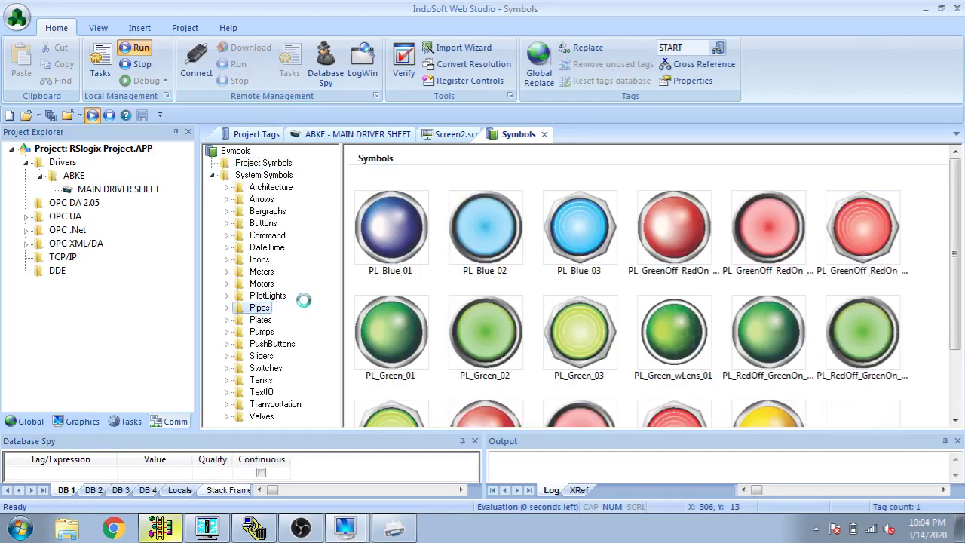
double_click(390, 230)
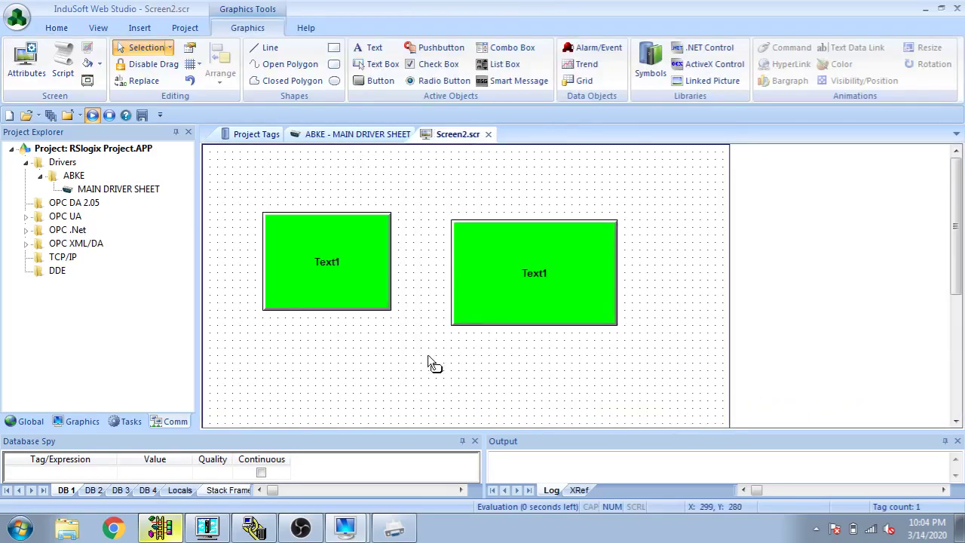
left_click(379, 389)
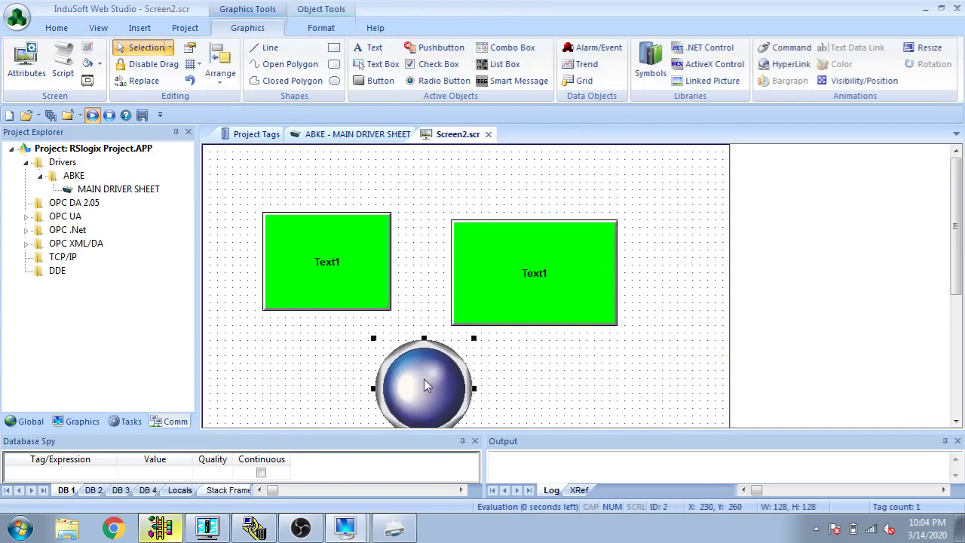
Review the existing START tag's properties in the project tag list
left_click(36, 422)
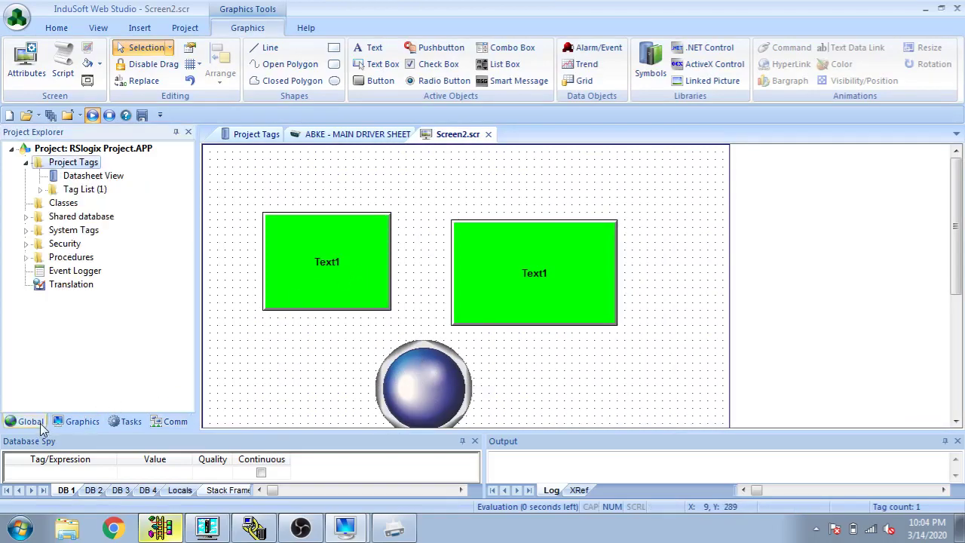
double_click(84, 189)
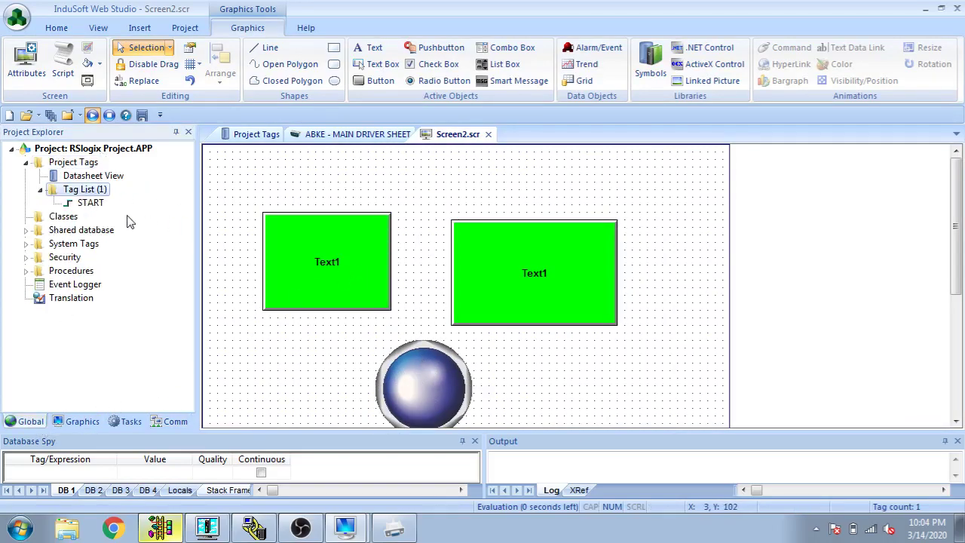
double_click(90, 203)
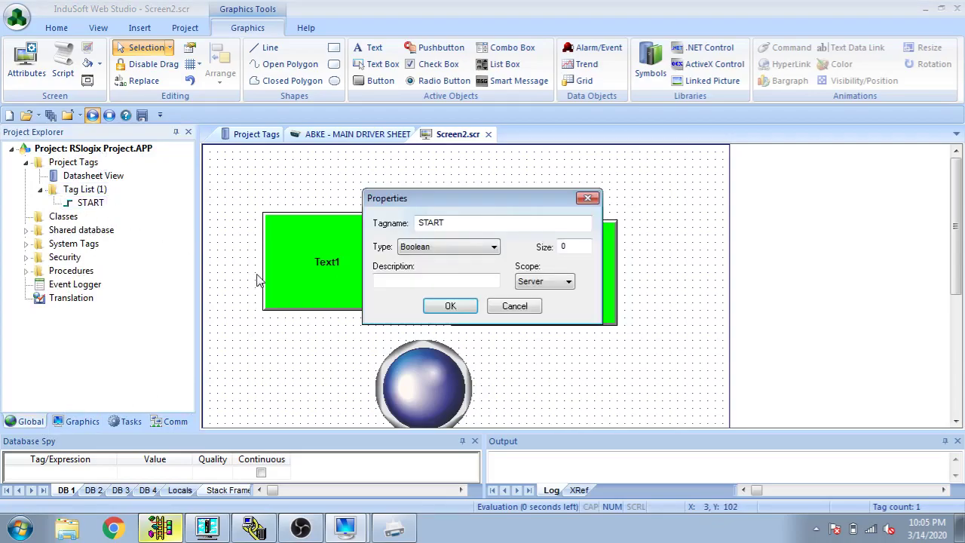
left_click(457, 309)
Insert a new Boolean project tag named Stop
right_click(94, 190)
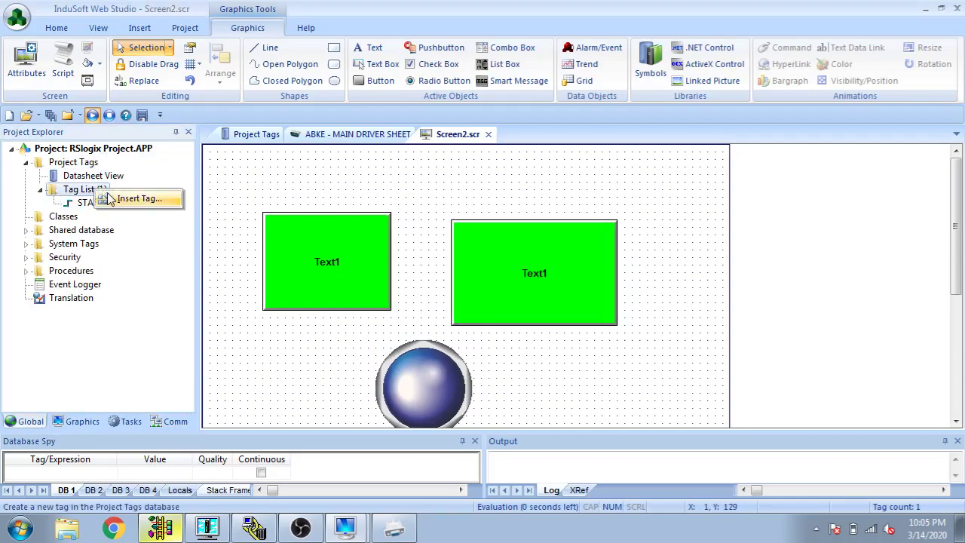
left_click(128, 198)
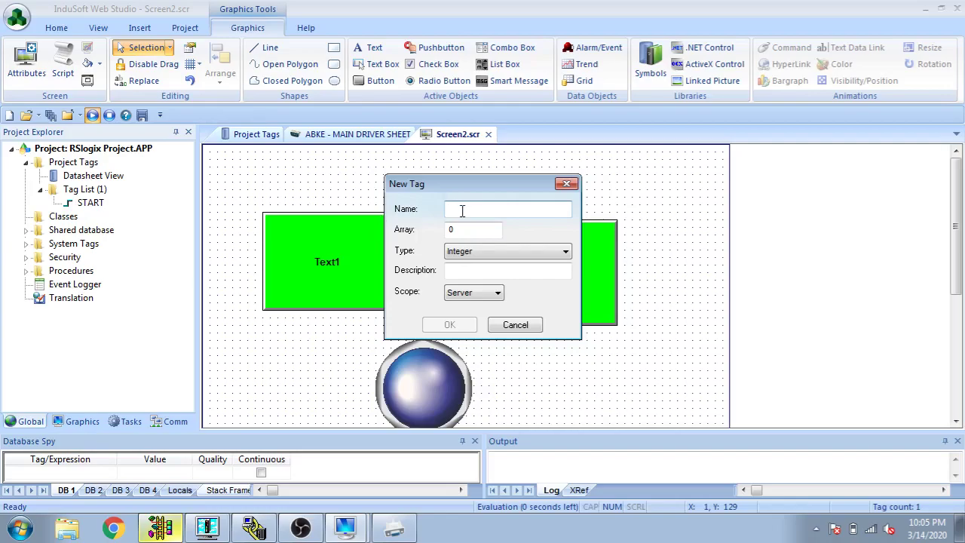
type("Stop")
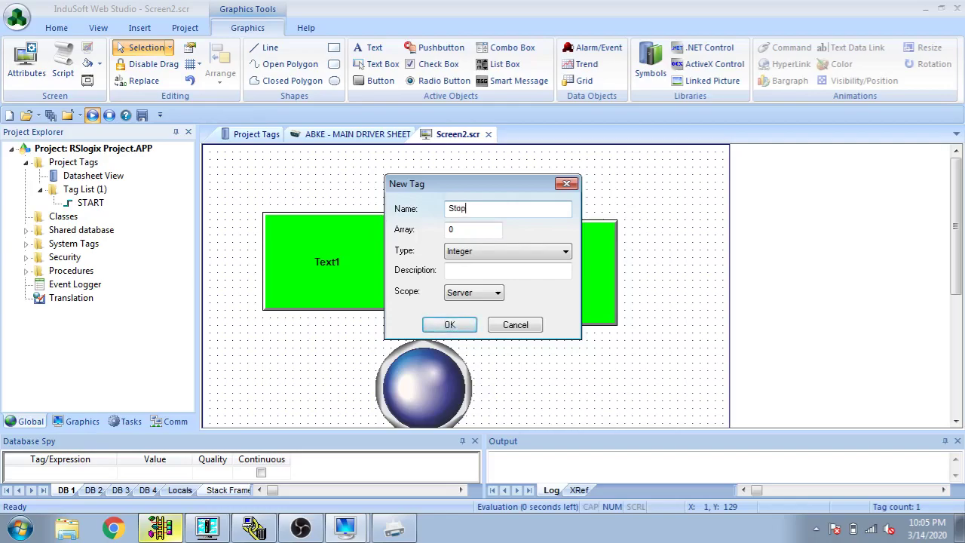
left_click(502, 256)
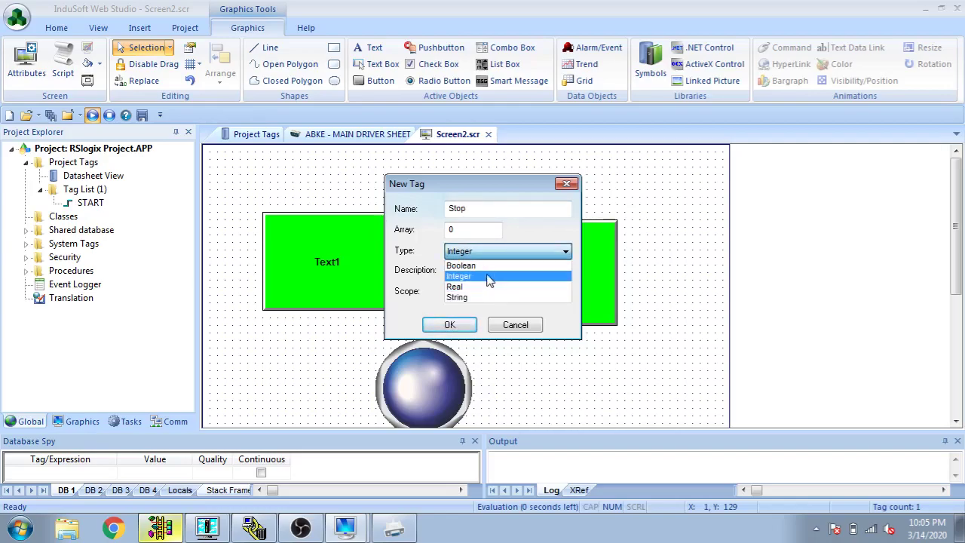
left_click(489, 267)
left_click(459, 324)
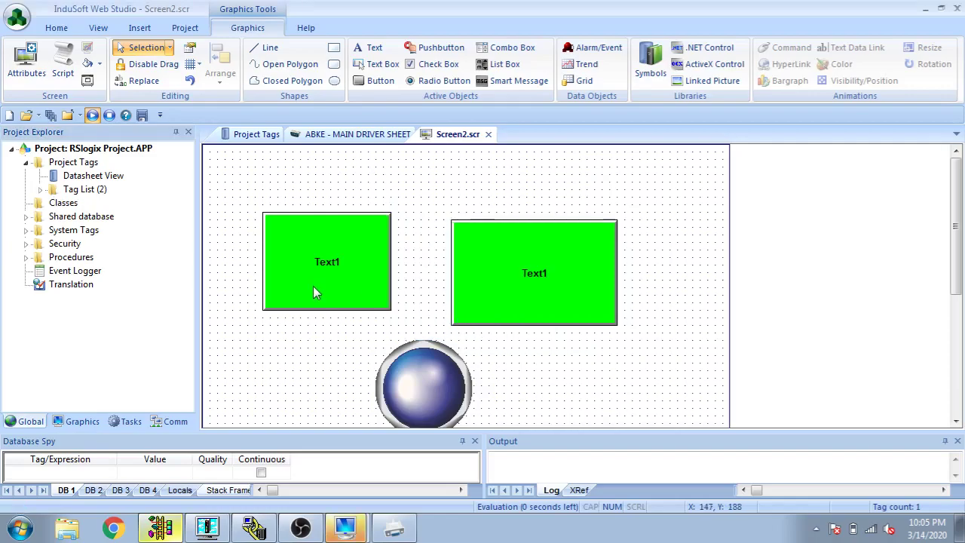
Insert a new Boolean project tag named RUN
right_click(90, 193)
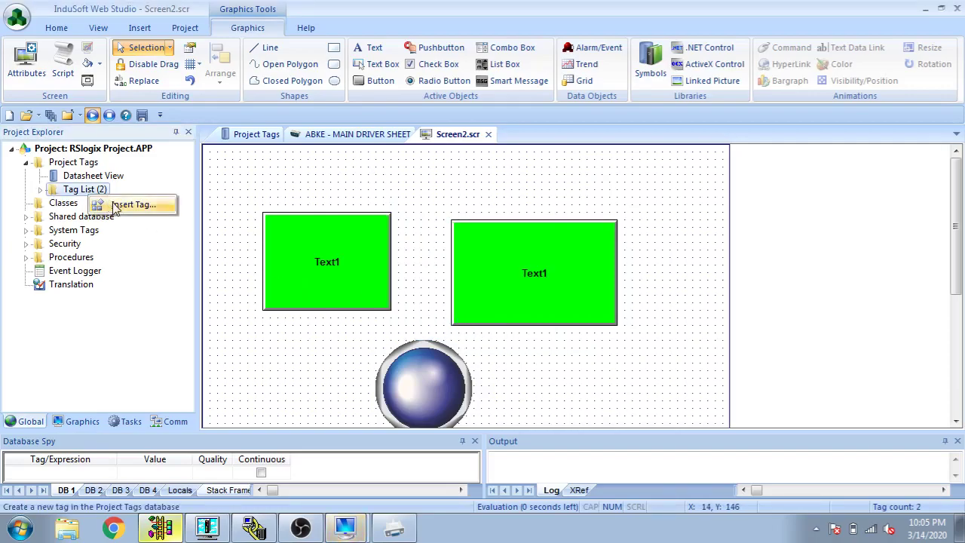
left_click(121, 205)
type("RUN")
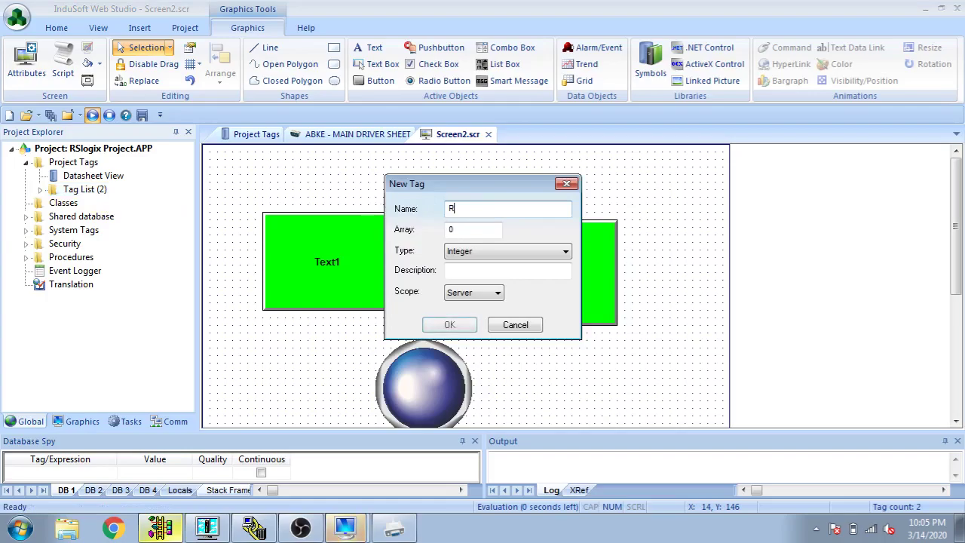
left_click(505, 251)
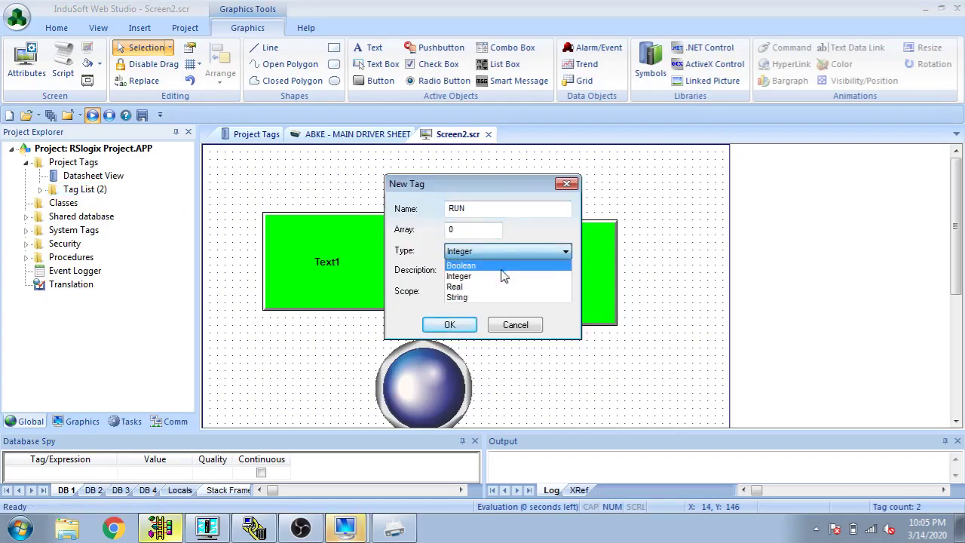
left_click(497, 264)
left_click(449, 325)
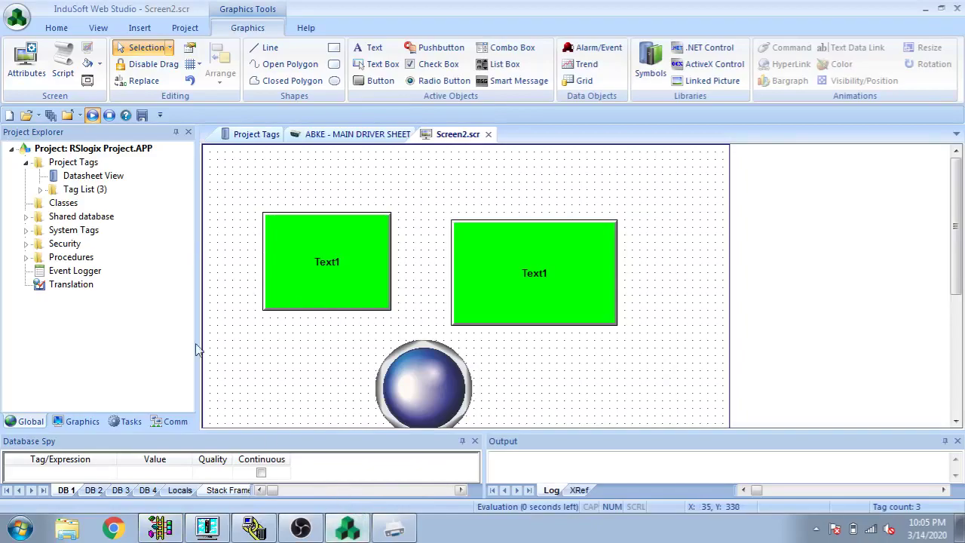
Add the Stop and RUN tags as rows 2 and 3 of the ABKE MAIN DRIVER SHEET
left_click(171, 422)
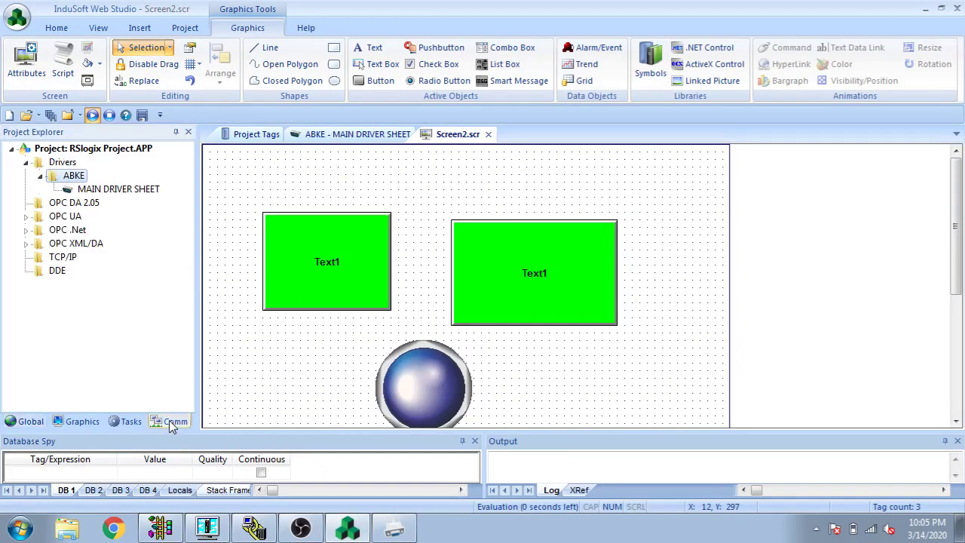
double_click(142, 188)
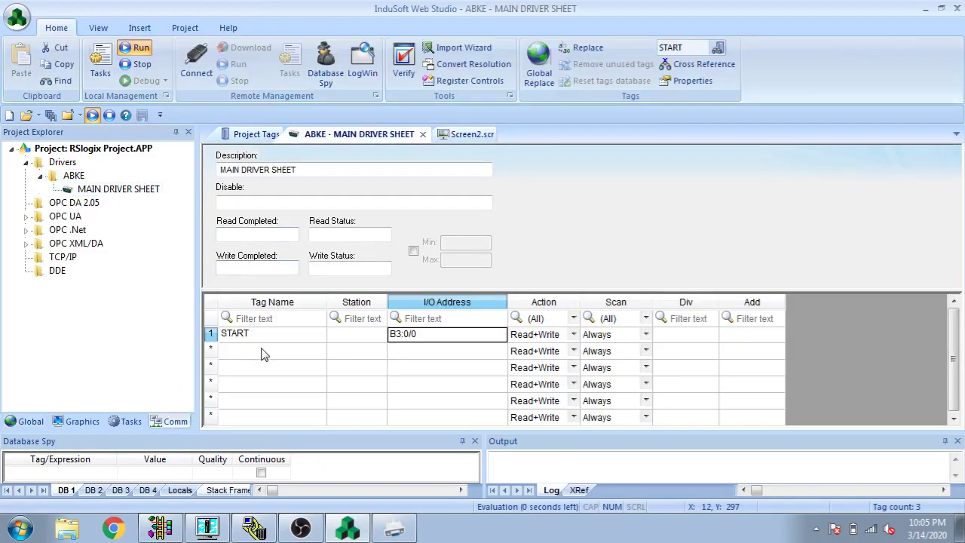
double_click(264, 352)
double_click(368, 217)
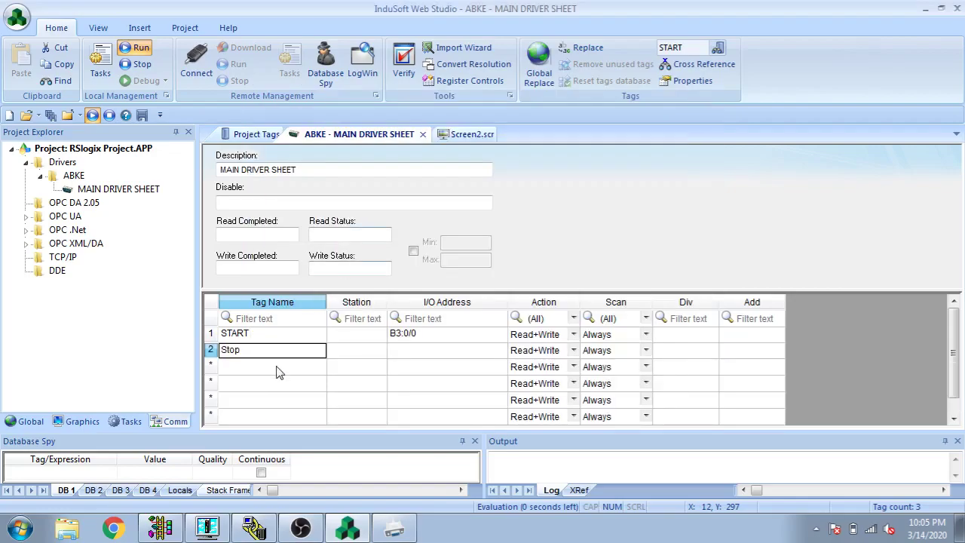
double_click(276, 367)
double_click(369, 188)
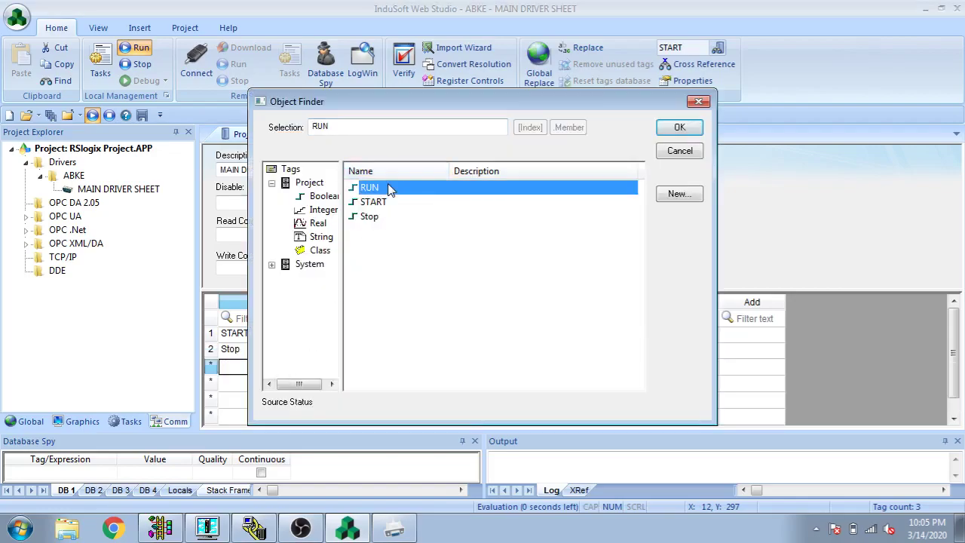
Set the I/O addresses to B3:0/0 for START, B3:0/1 for Stop and B3:0/2 for RUN
left_click(413, 353)
left_click(429, 337)
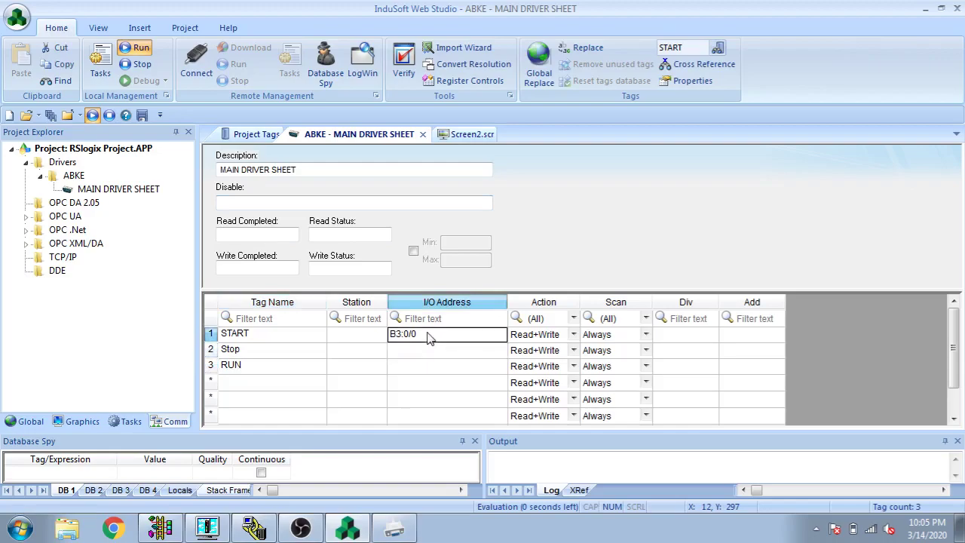
left_click(413, 336)
left_click_drag(422, 337, 388, 338)
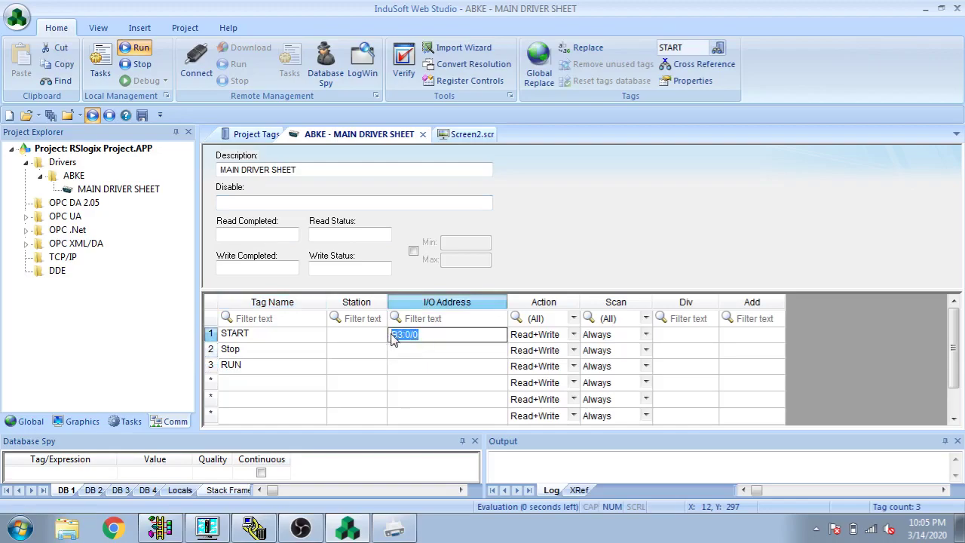
key("ctrl+c")
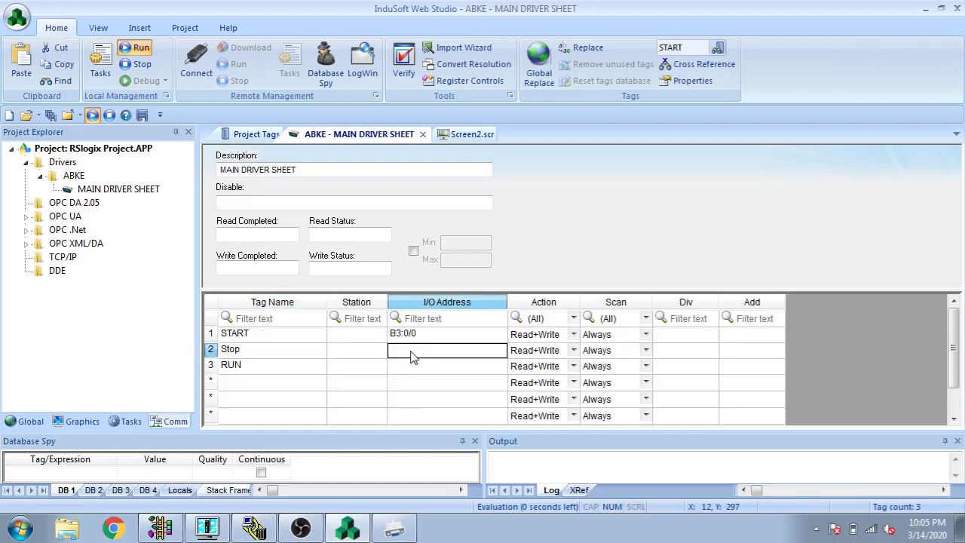
left_click(413, 366)
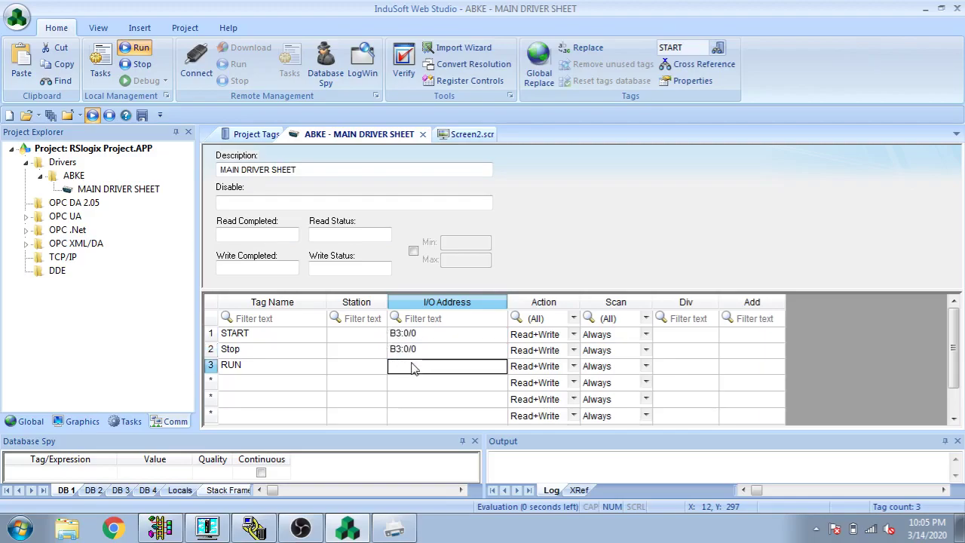
left_click(421, 351)
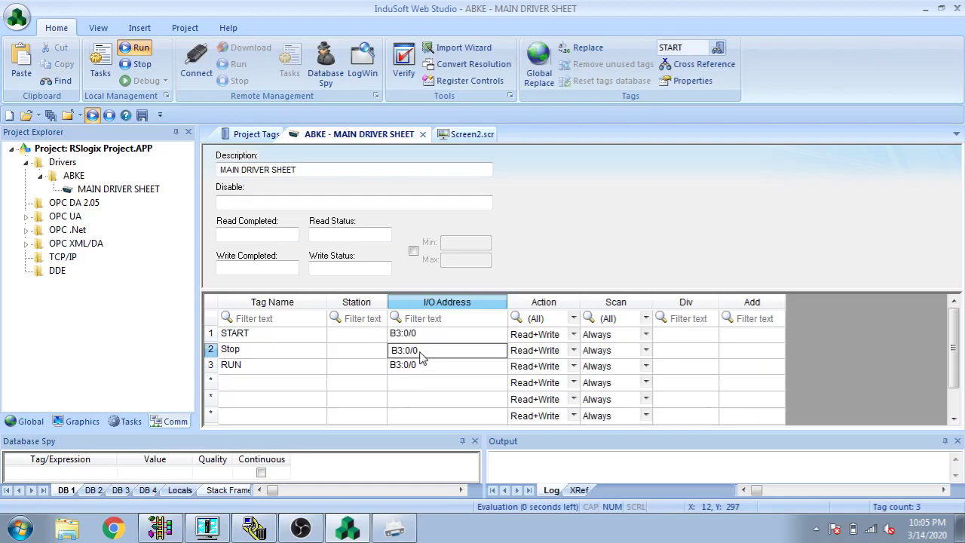
left_click(426, 367)
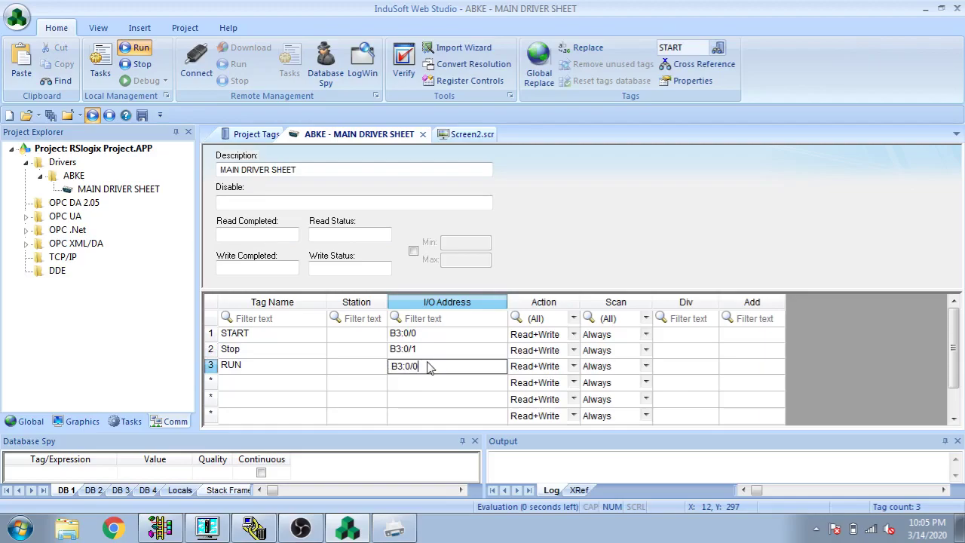
left_click(426, 383)
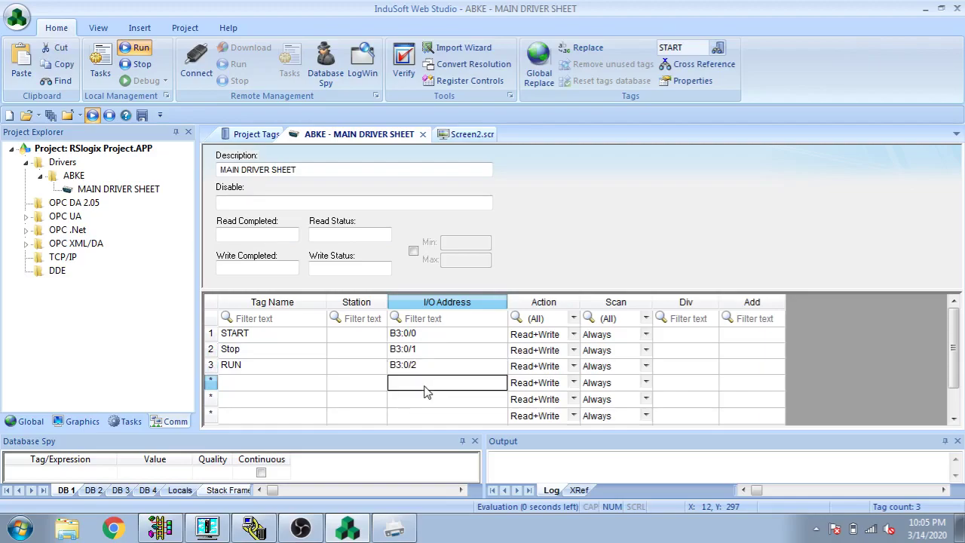
left_click(308, 335)
left_click(305, 352)
left_click(305, 367)
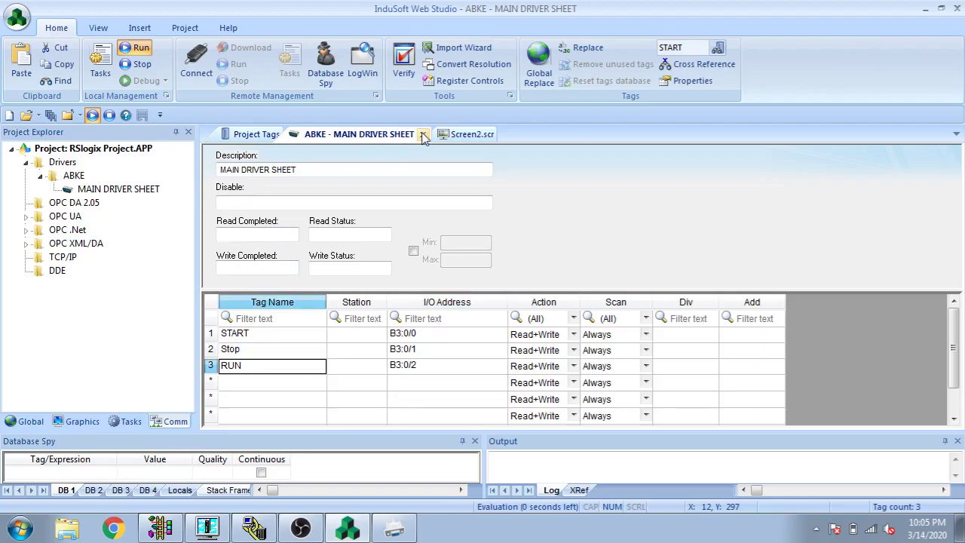
Replace the left pushbutton's Text1 caption with START
left_click(445, 135)
double_click(363, 241)
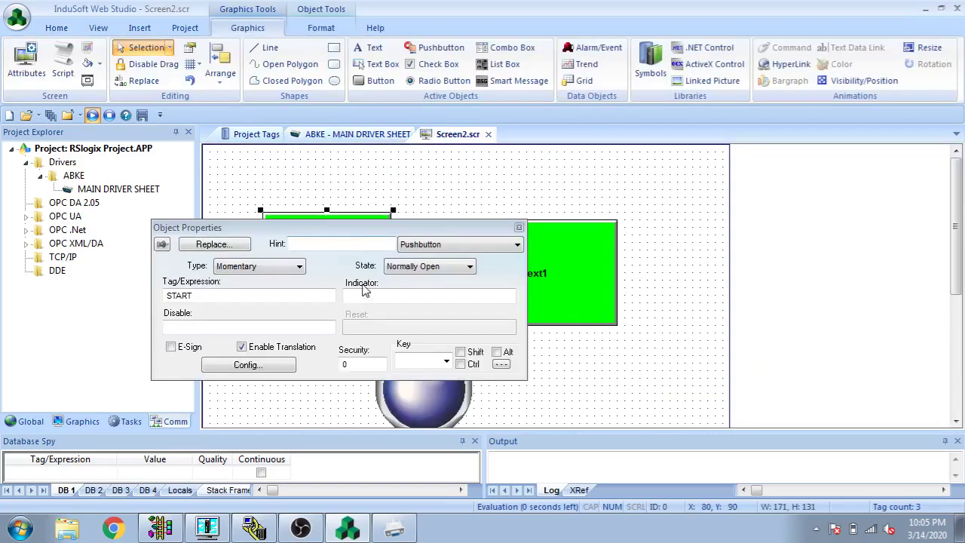
left_click(290, 364)
double_click(267, 286)
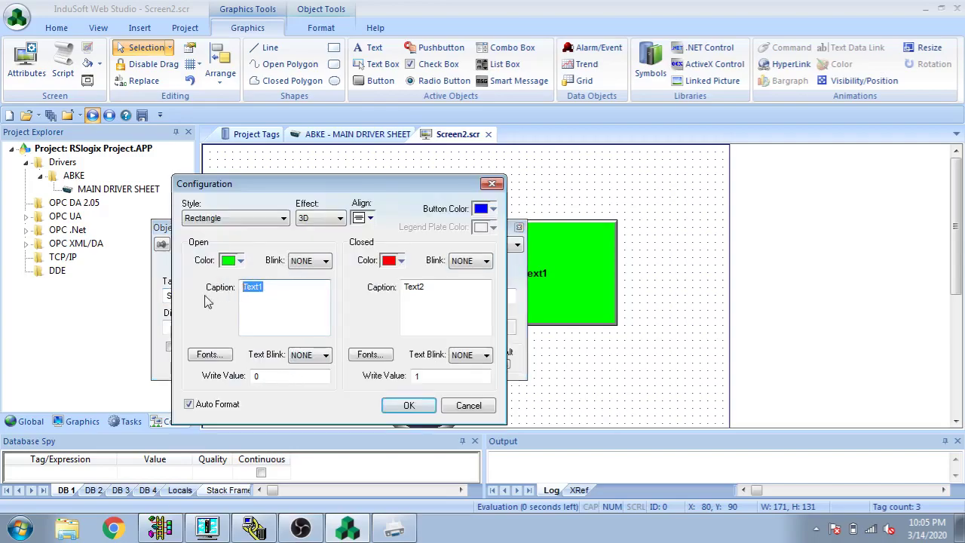
type("START")
left_click(400, 406)
left_click(518, 227)
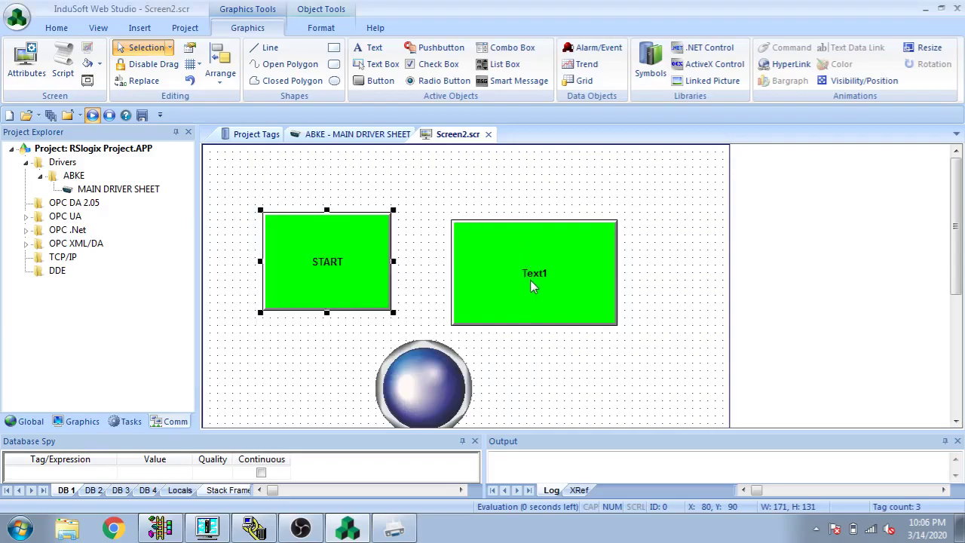
Link the right pushbutton to the Stop tag, caption it Stop, and nudge it up
double_click(530, 280)
double_click(296, 293)
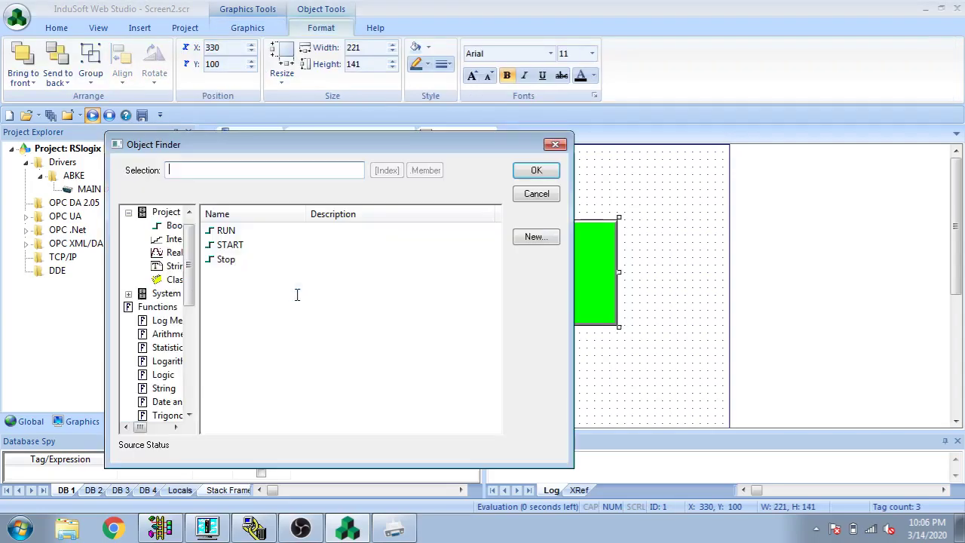
double_click(249, 260)
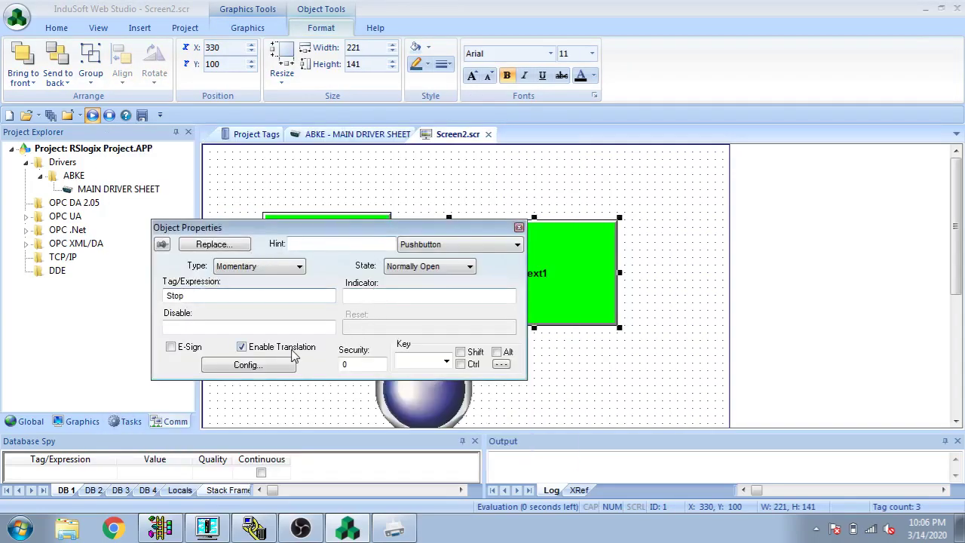
left_click(249, 364)
double_click(285, 281)
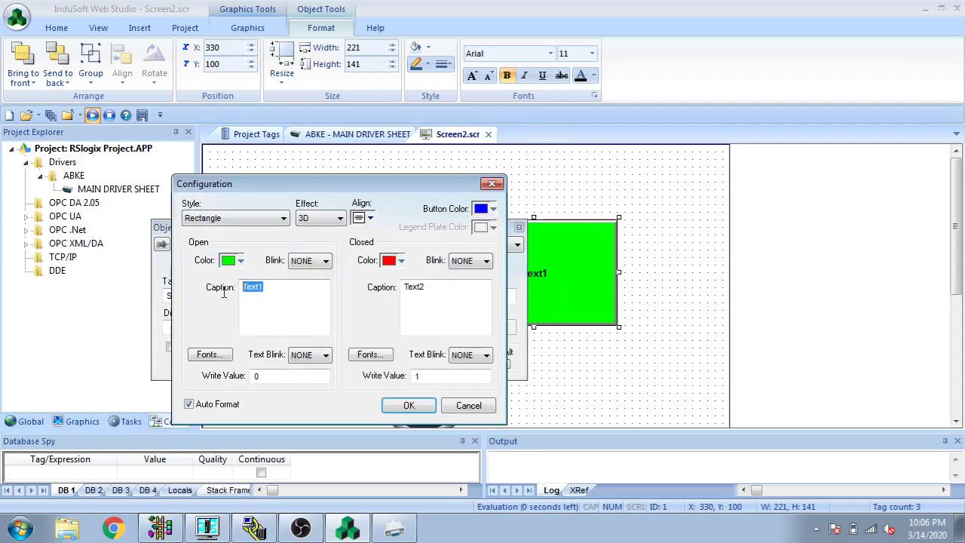
type("Stop")
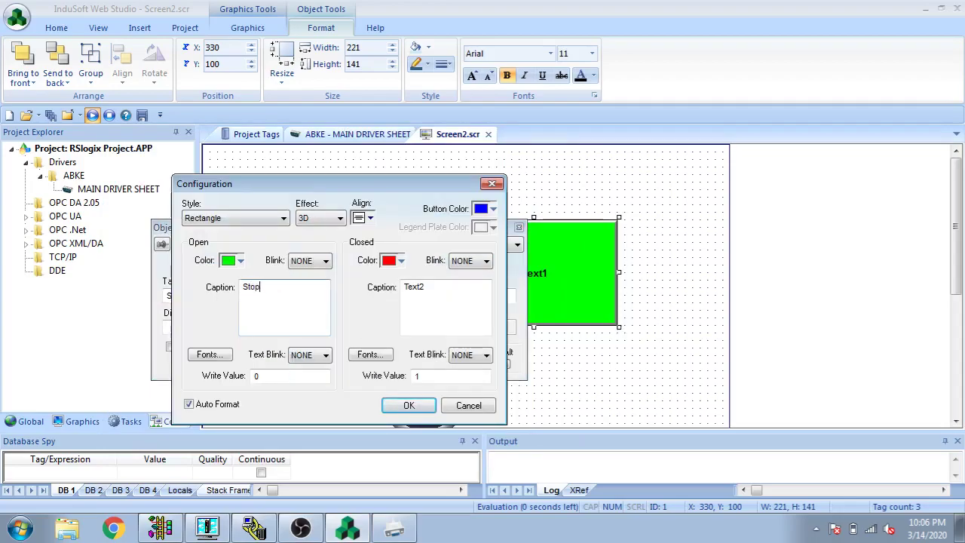
left_click(409, 405)
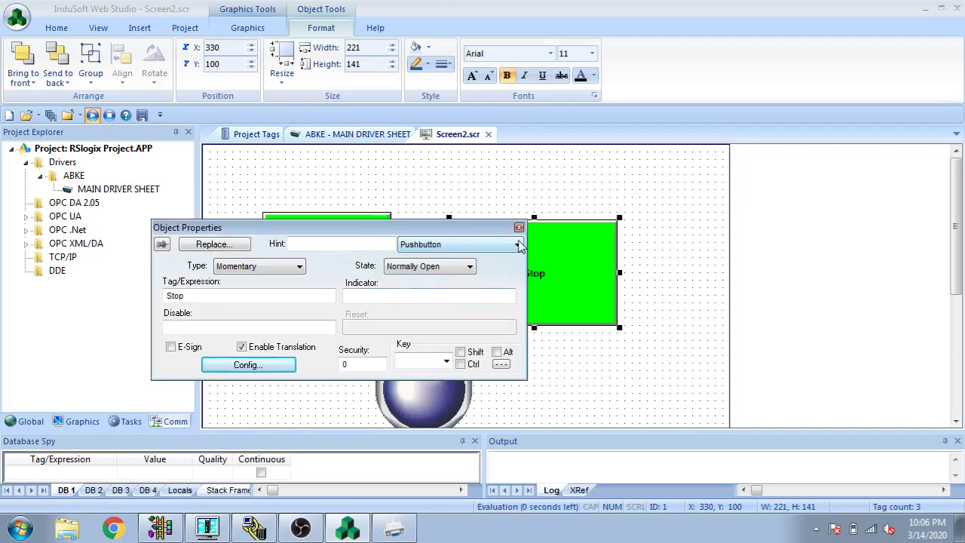
left_click(519, 226)
key("Up")
key("Up")
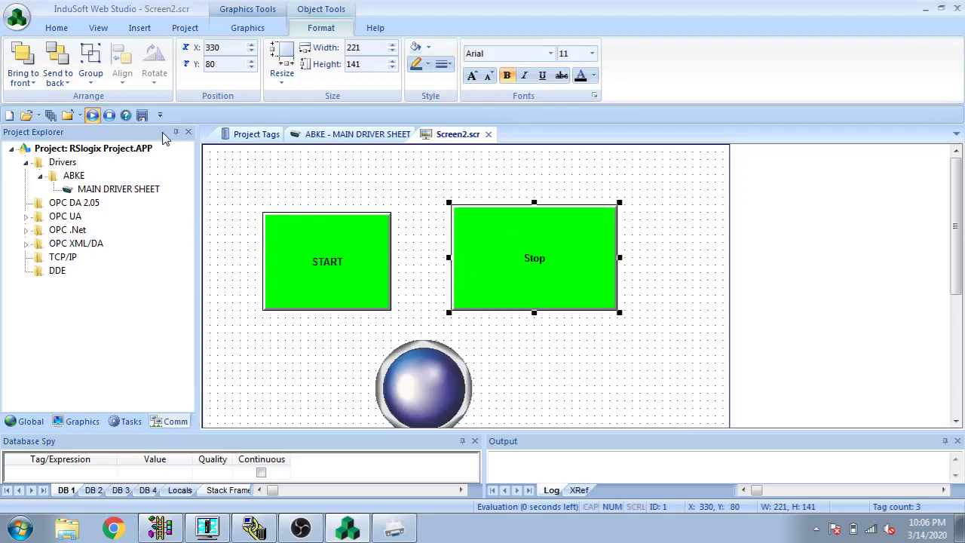
Save Screen2, run it, press START a few times in the runtime viewer, then return to the editor
left_click(142, 115)
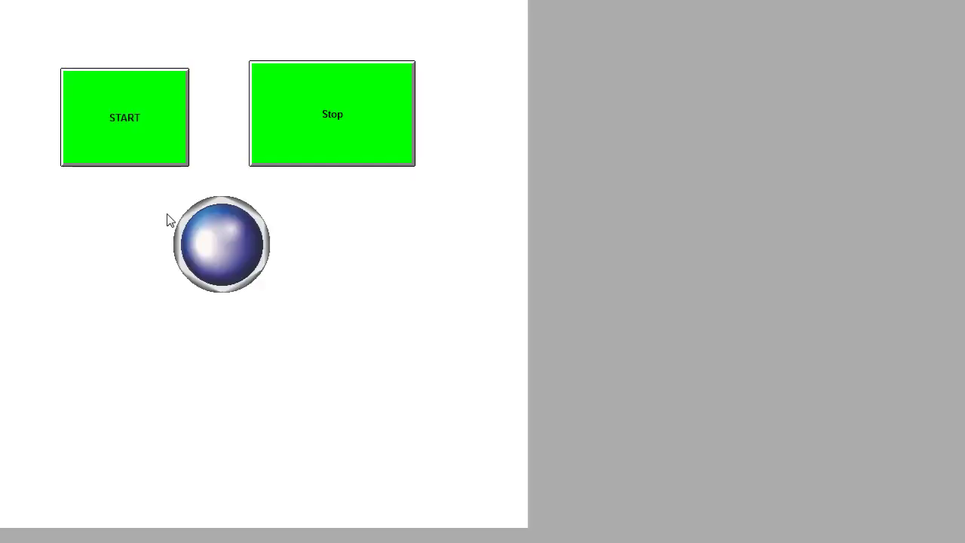
left_click(118, 122)
left_click(119, 123)
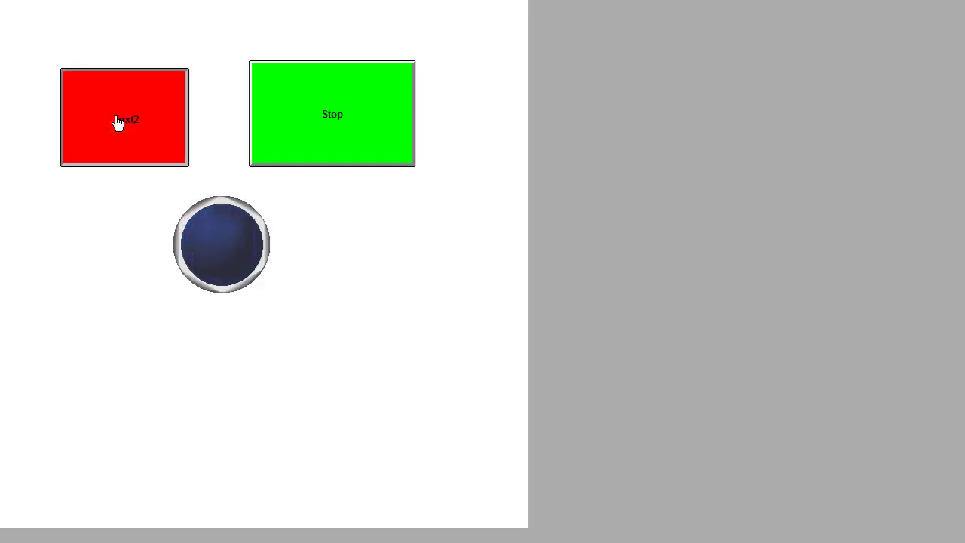
left_click(118, 123)
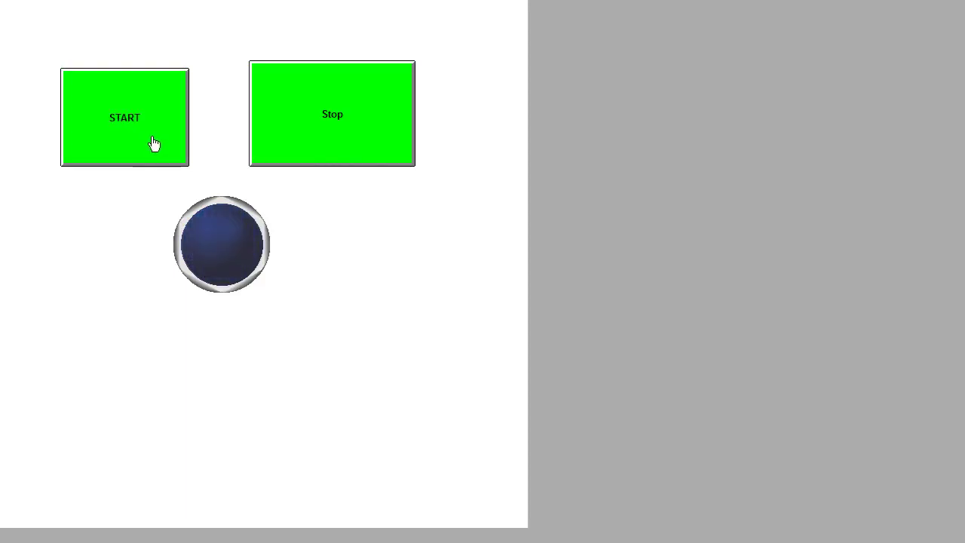
key("alt+Tab")
Replace the blue pilot light's TagState BlinkSlow with the RUN tag chosen in Object Finder
left_click(428, 400)
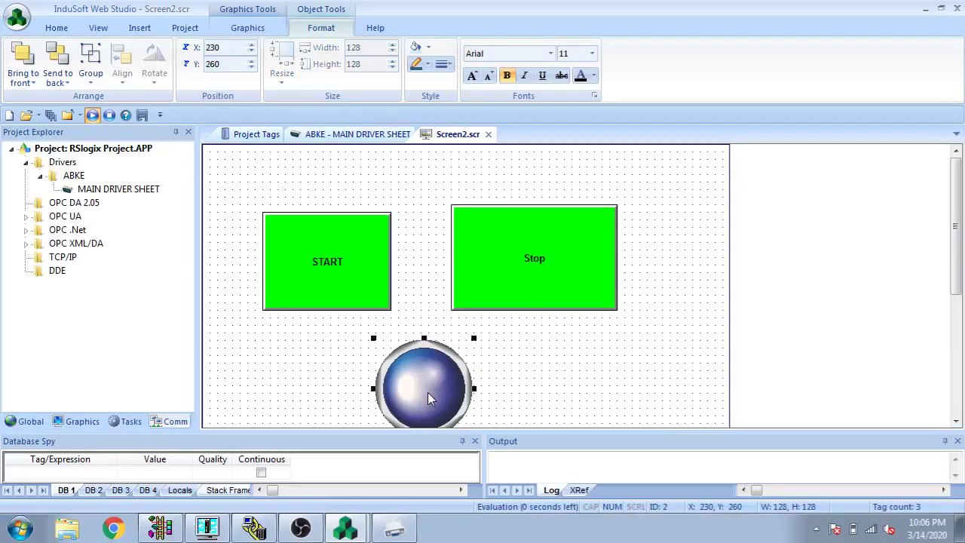
double_click(443, 370)
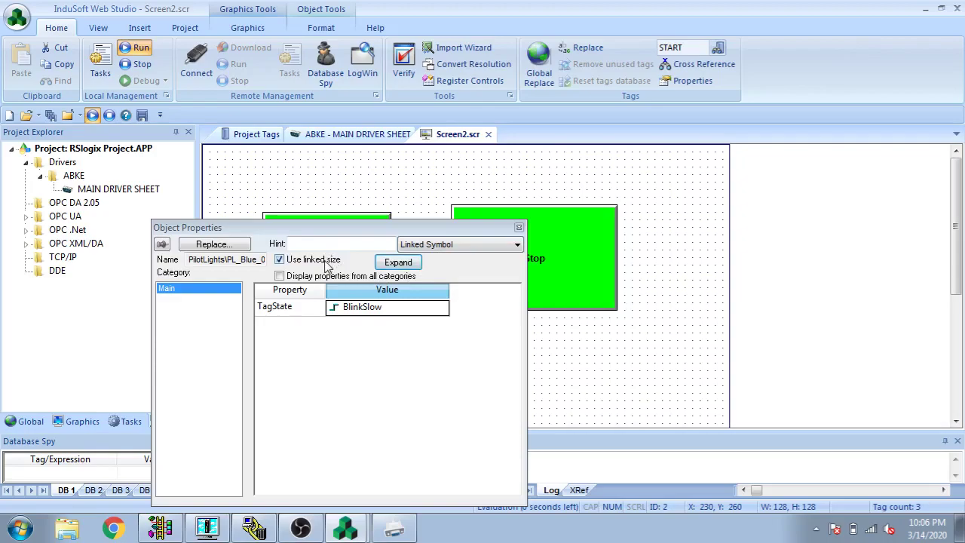
double_click(355, 308)
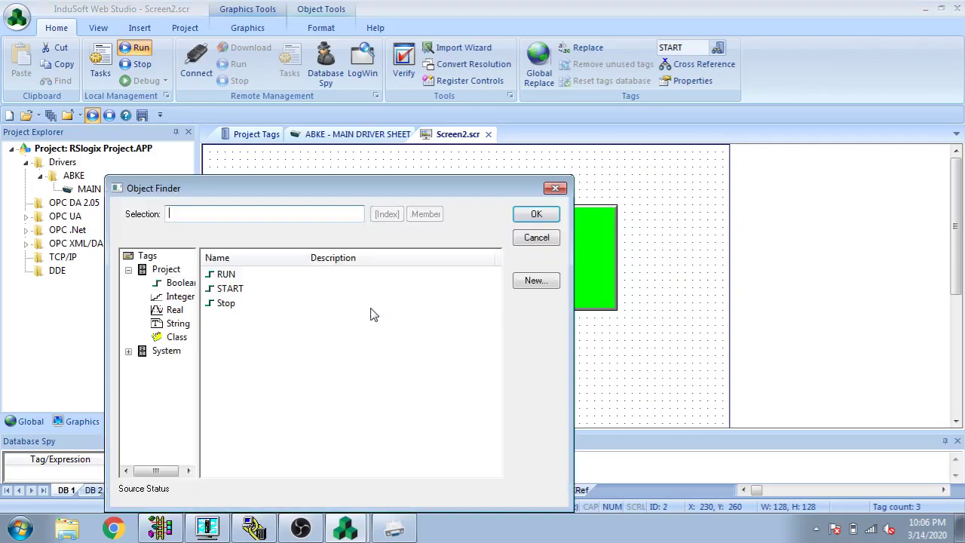
double_click(237, 277)
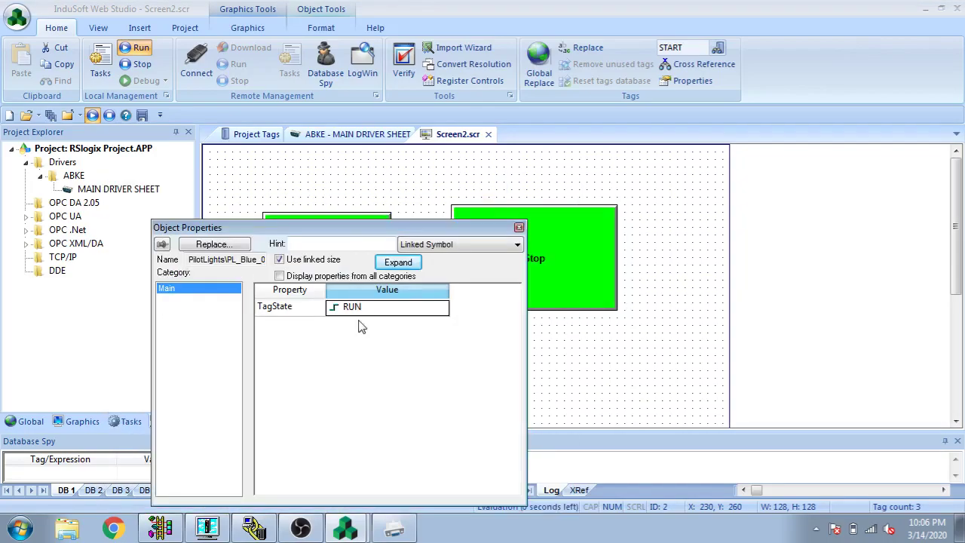
left_click(519, 228)
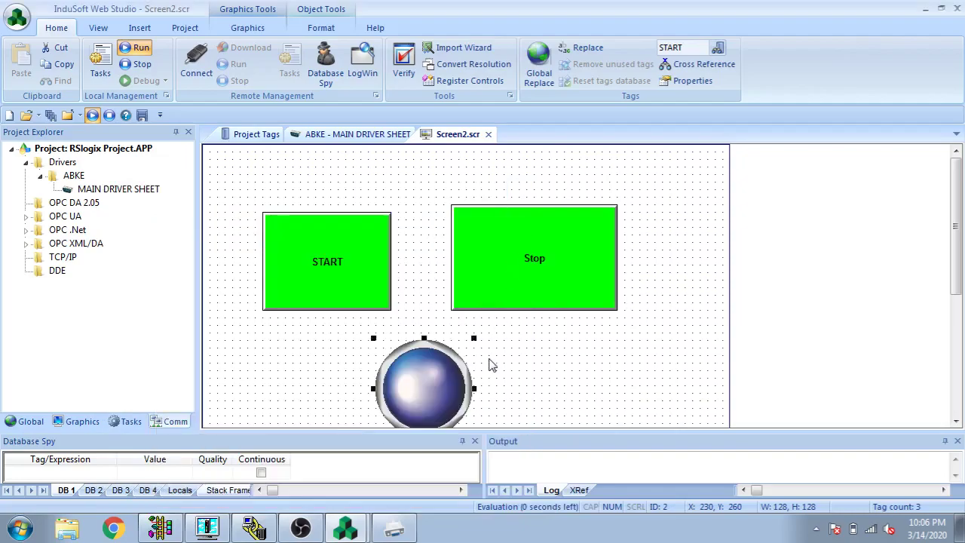
left_click(491, 360)
Run Screen2 and alternate START and Stop presses to watch the RUN light, then return to the editor
left_click(141, 114)
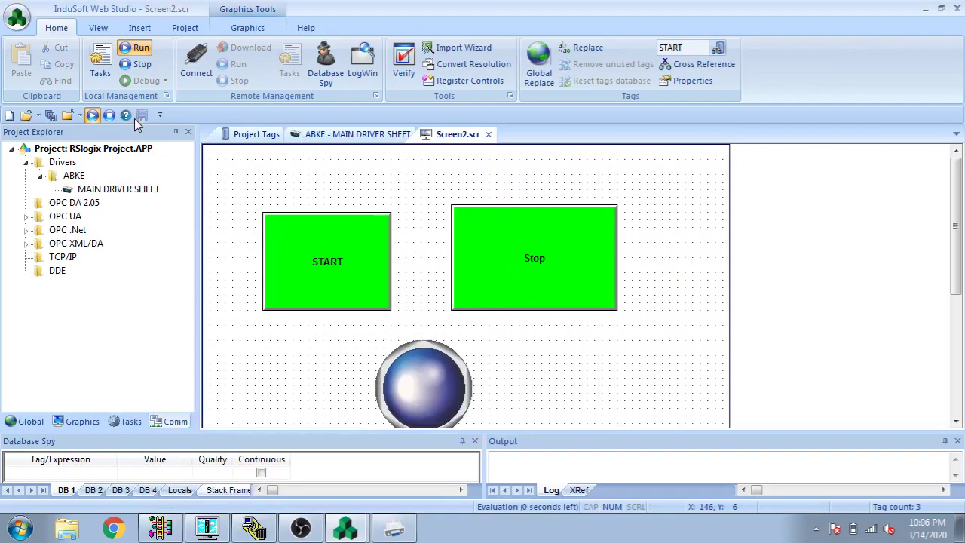
left_click(151, 117)
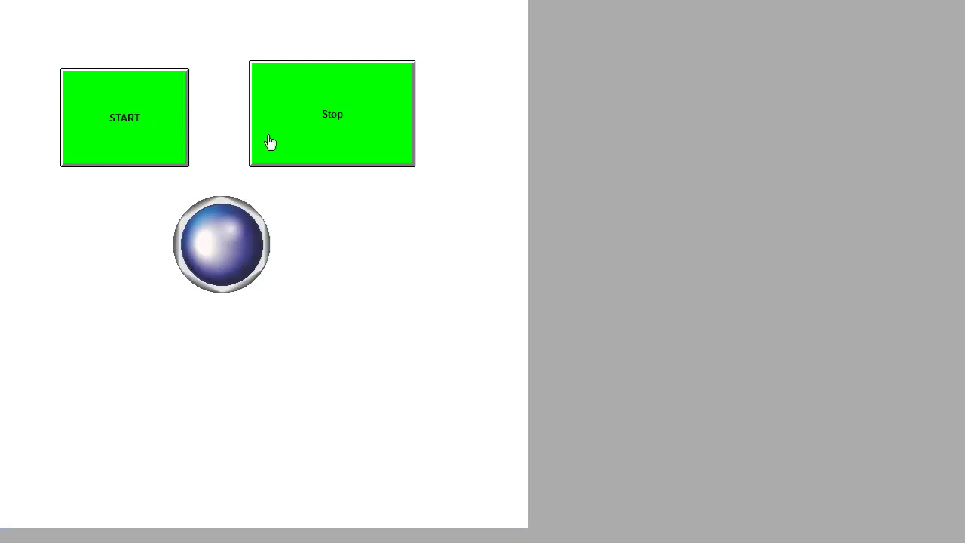
left_click(304, 134)
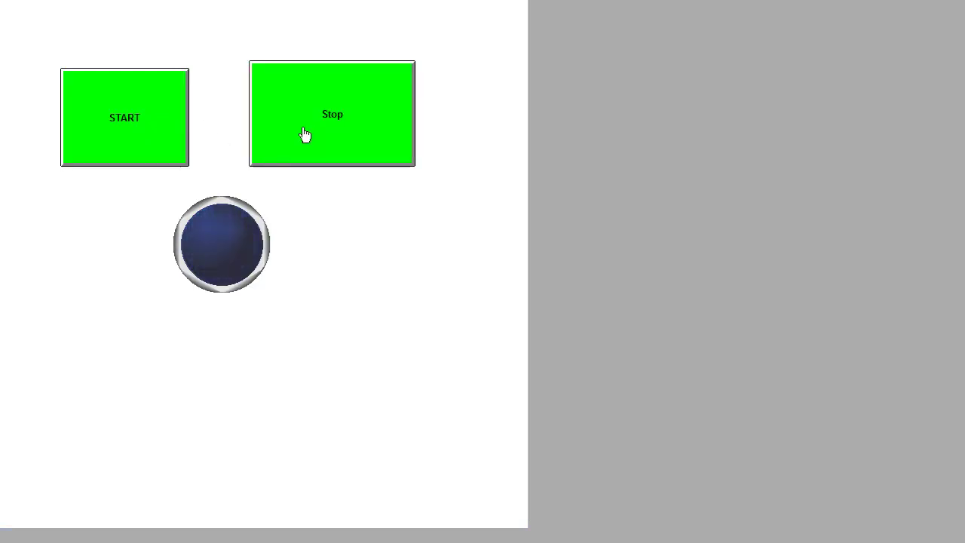
left_click(176, 130)
left_click(310, 130)
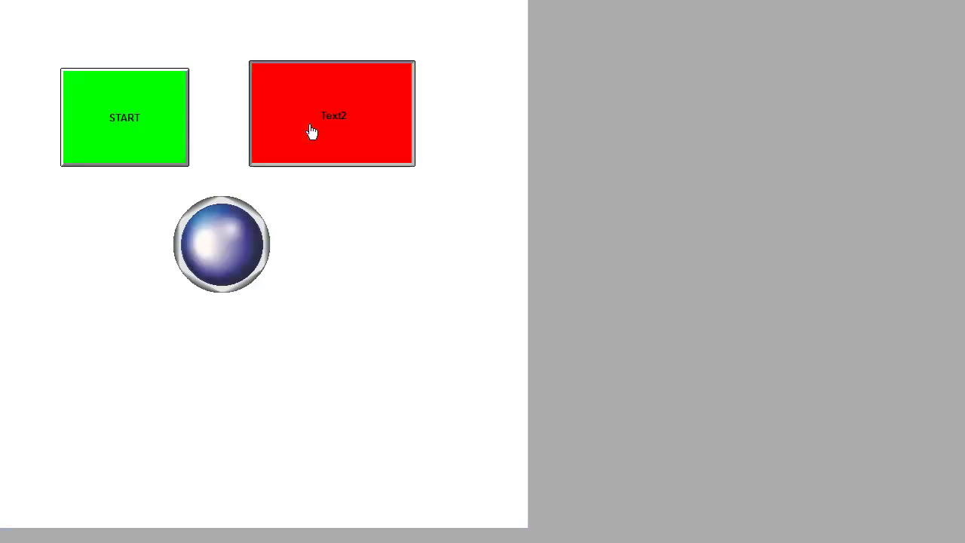
left_click(169, 118)
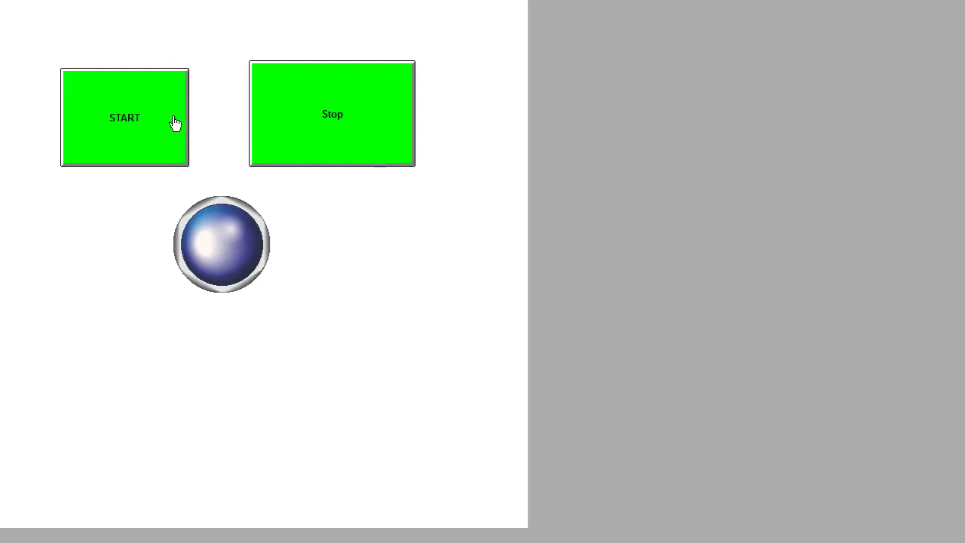
key("alt+Tab")
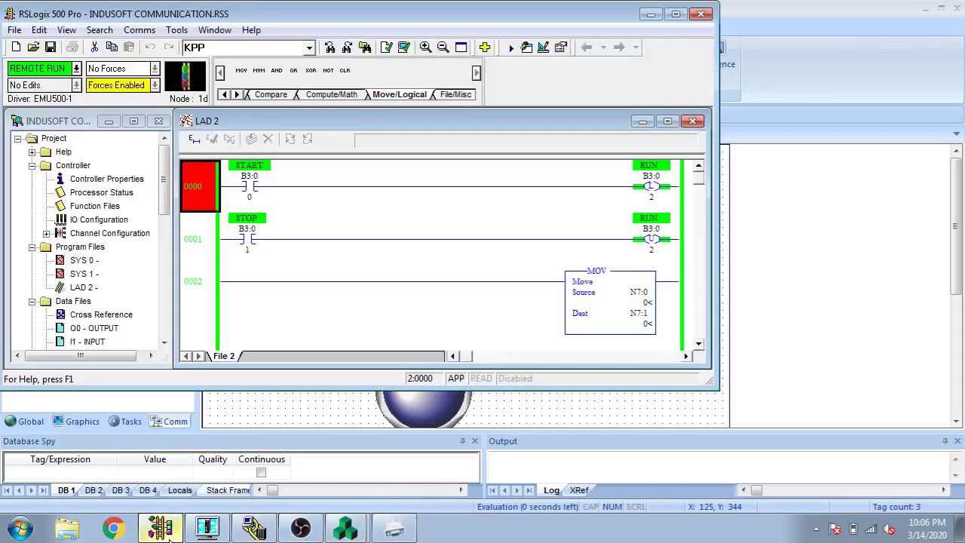
Press Stop on the running HMI and check that RUN bit B3:0/2 turns off in LAD 2 rung 0000
left_click(267, 530)
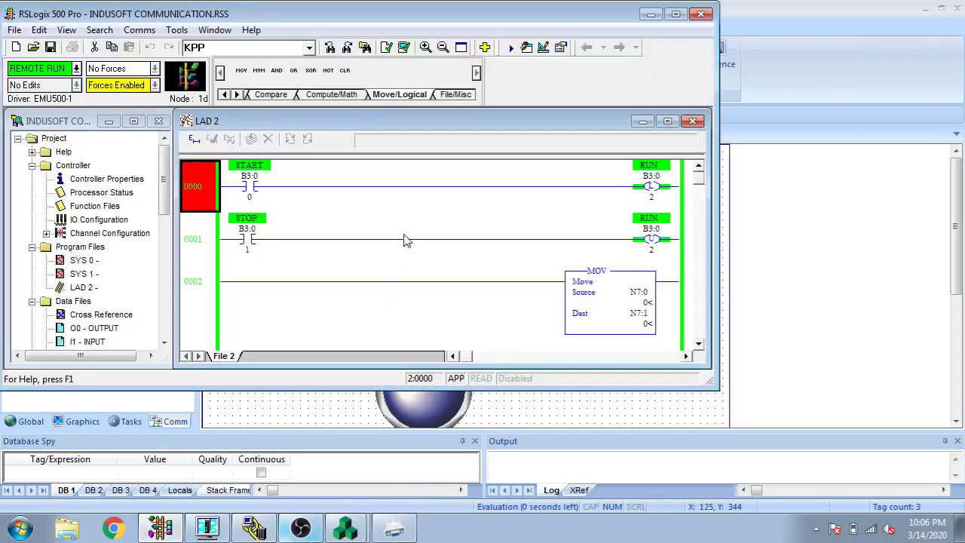
left_click(371, 475)
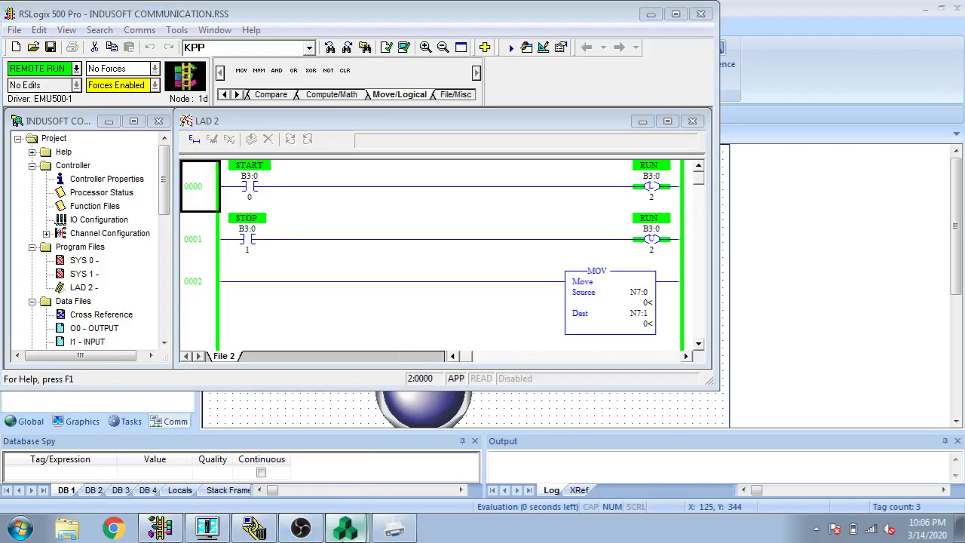
left_click(355, 529)
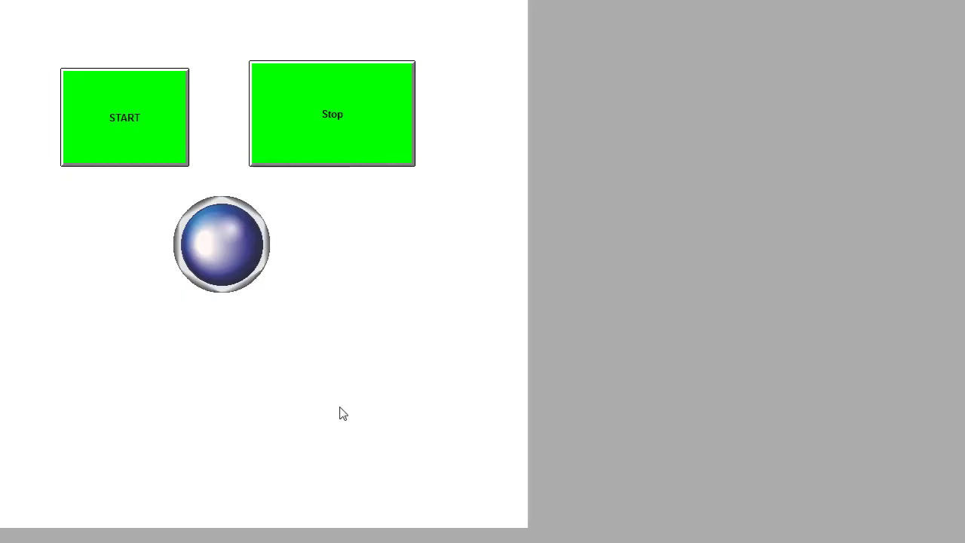
left_click(305, 140)
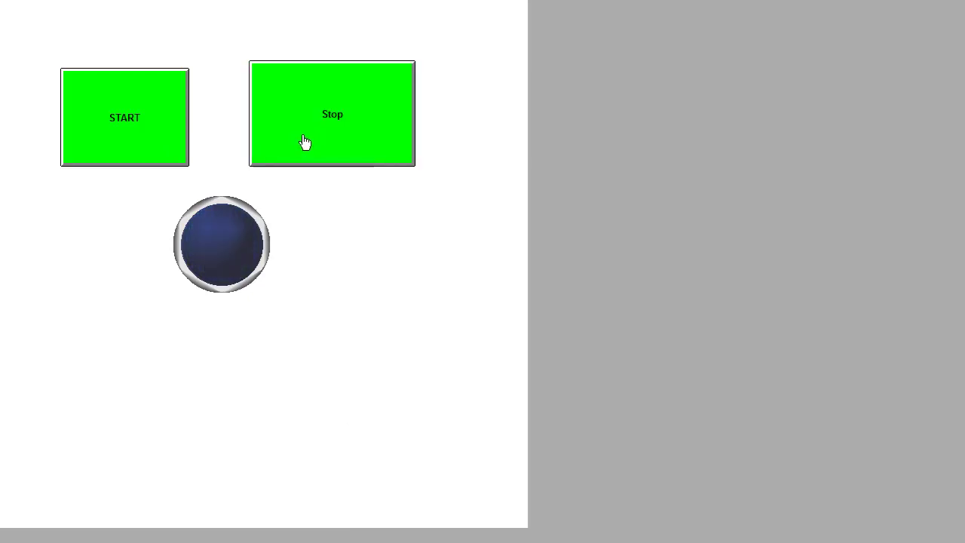
key("alt+Tab")
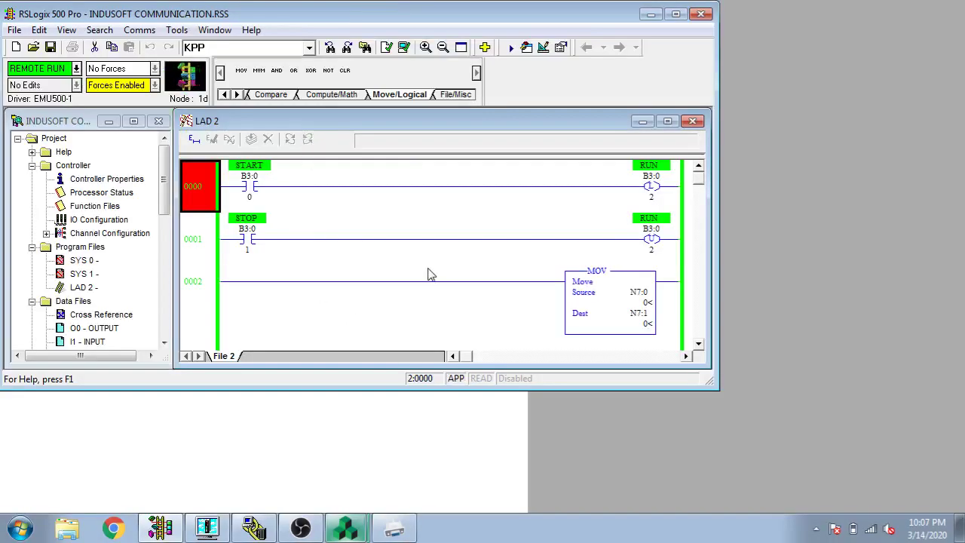
Press START on the HMI and confirm B3:0/2 turns back on in the ladder
left_click(343, 528)
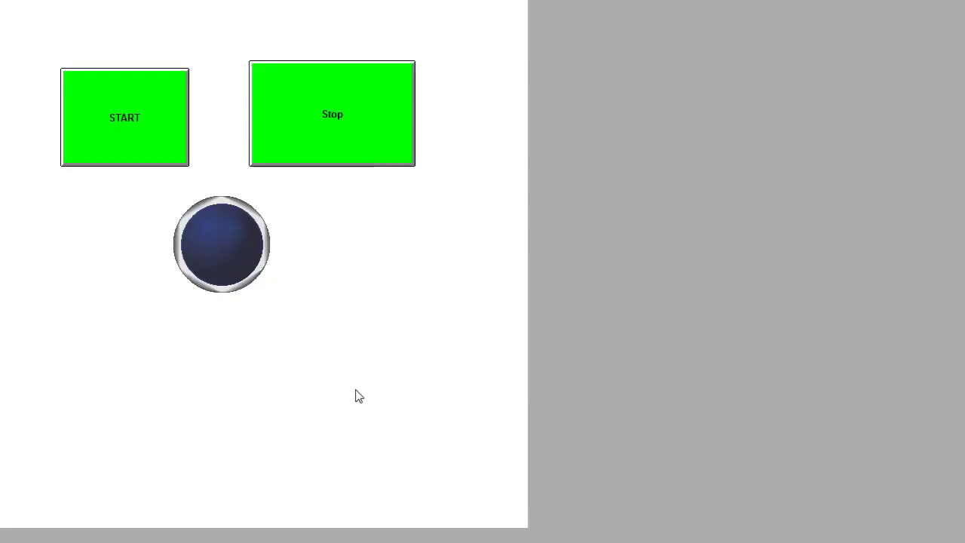
left_click(145, 145)
key("alt+Tab")
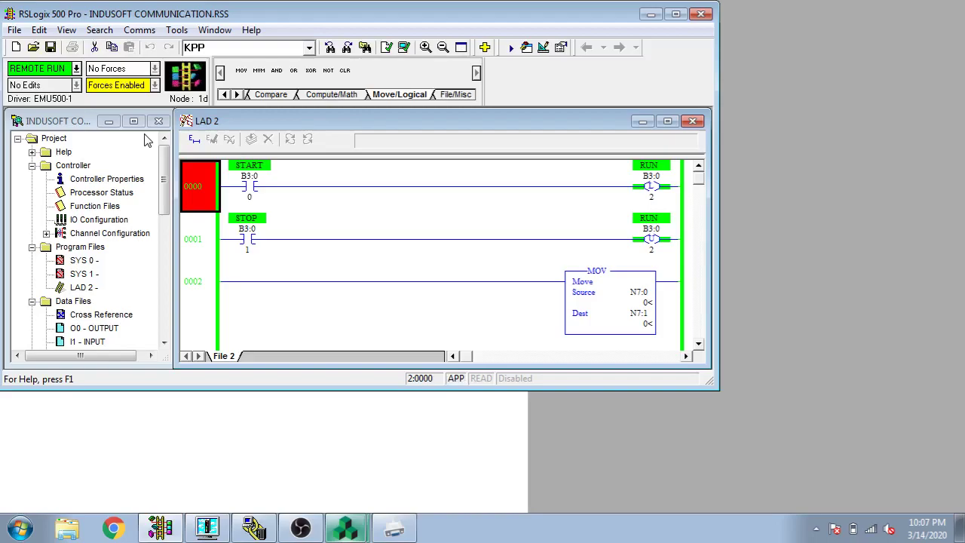